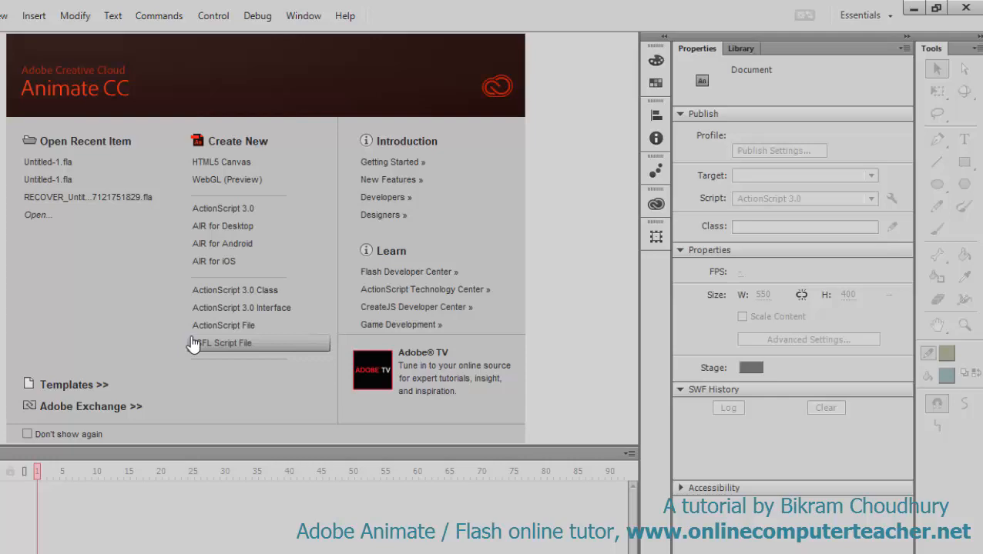
Create an ActionScript 3.0 document and draw a teal rectangle about 281 by 199 px with no stroke colour and stroke size 0.10.
click(231, 209)
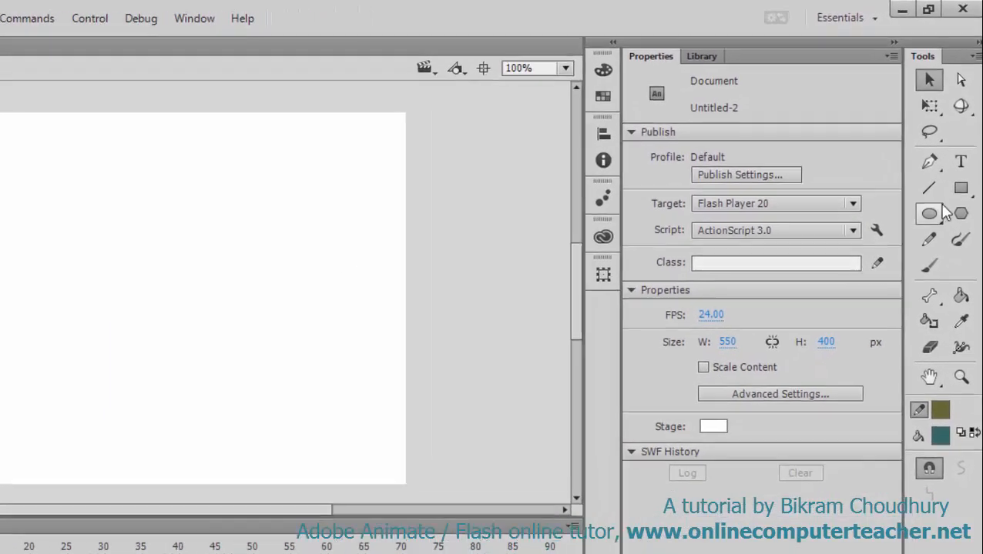
click(960, 196)
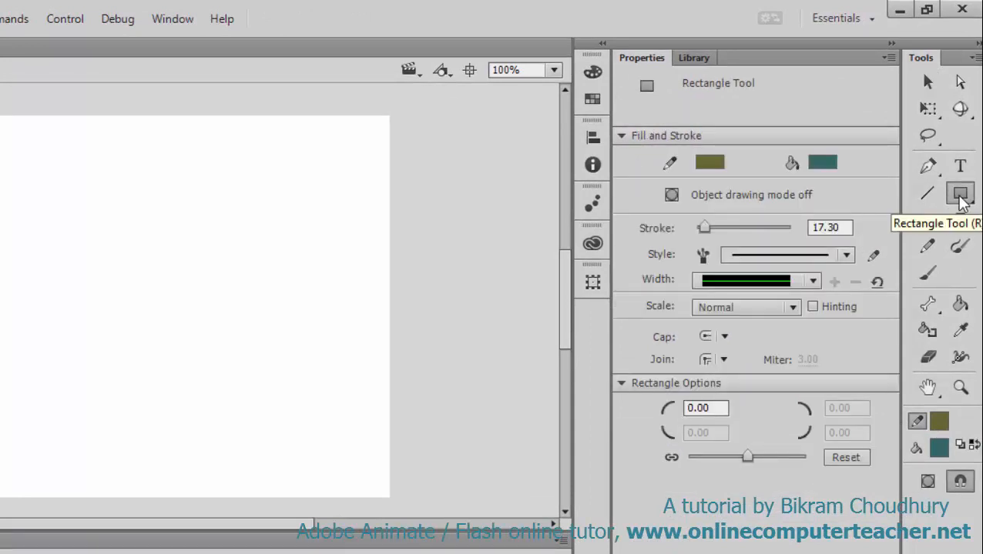
drag(705, 229, 694, 228)
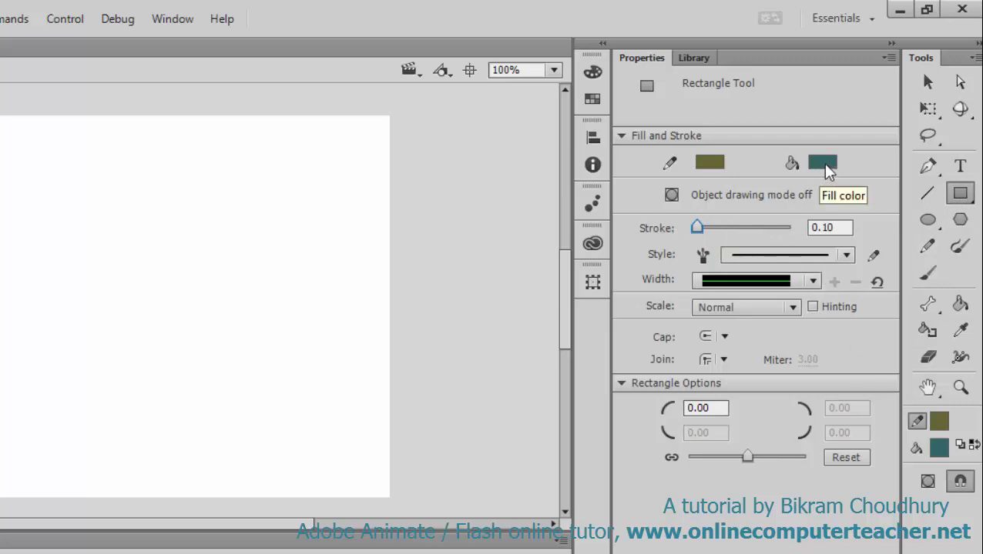
click(709, 162)
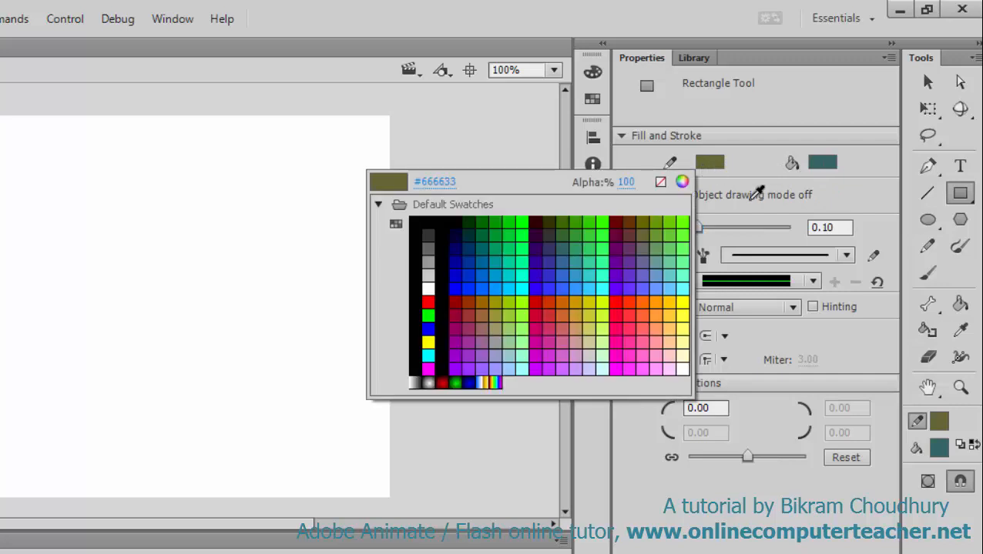
click(660, 182)
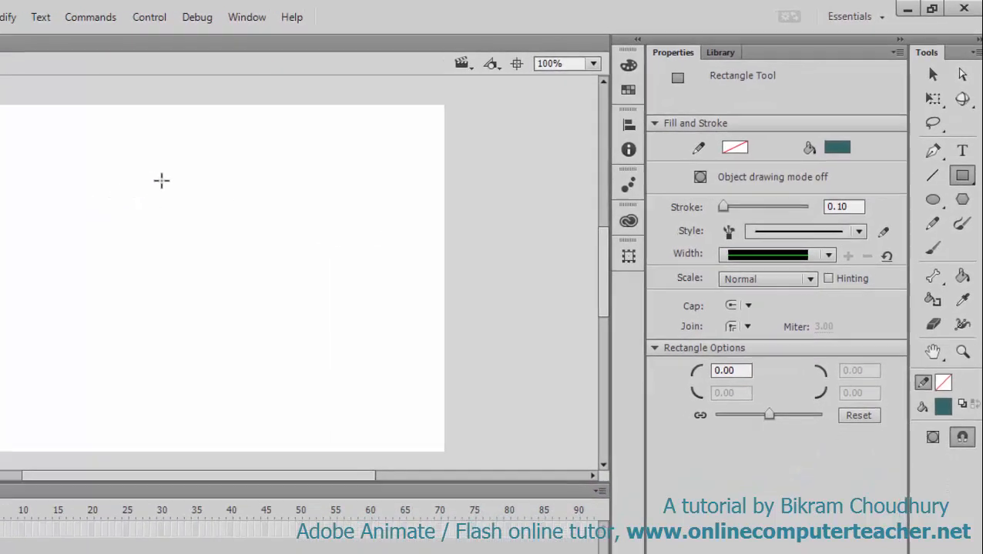
drag(63, 161, 307, 332)
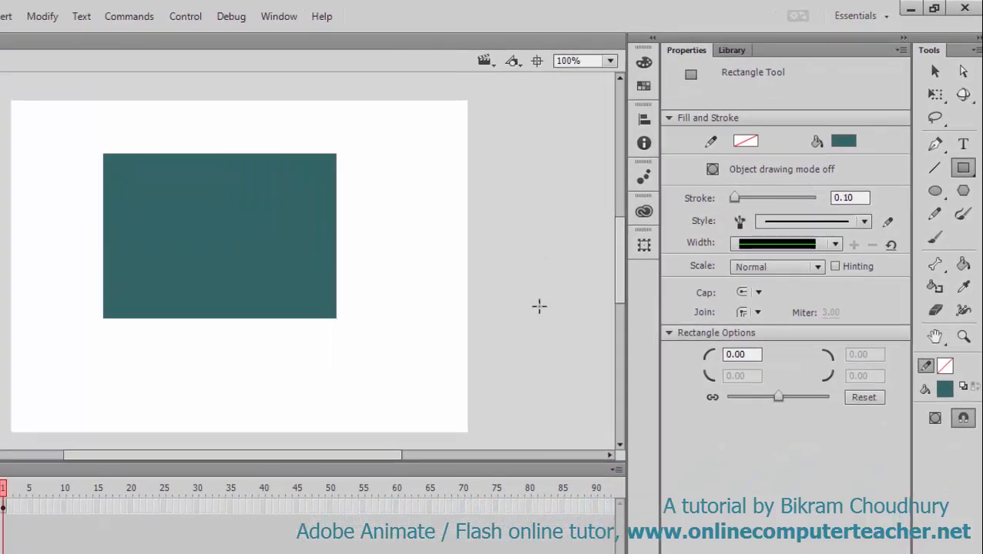
Select the teal rectangle to examine its shape properties, and clear the selection.
click(925, 71)
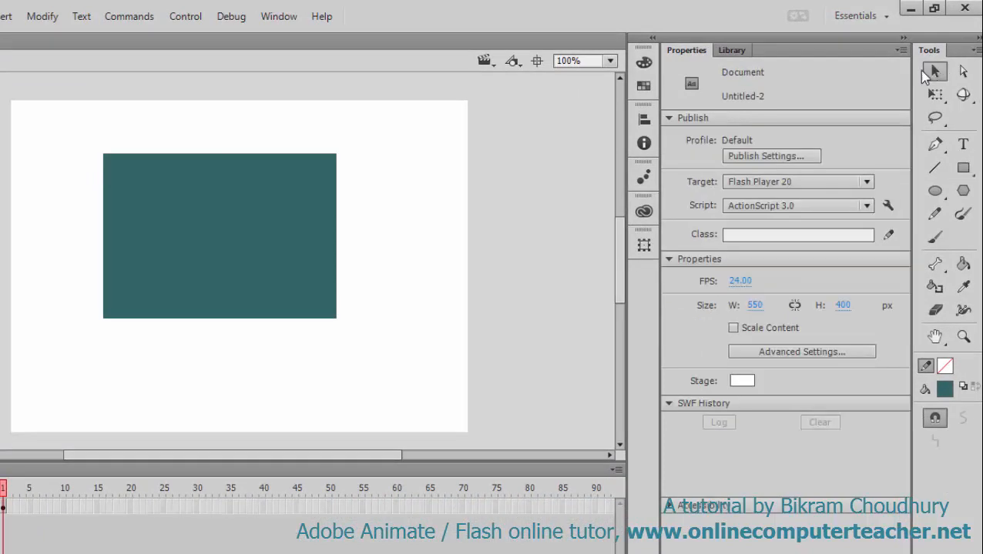
click(268, 242)
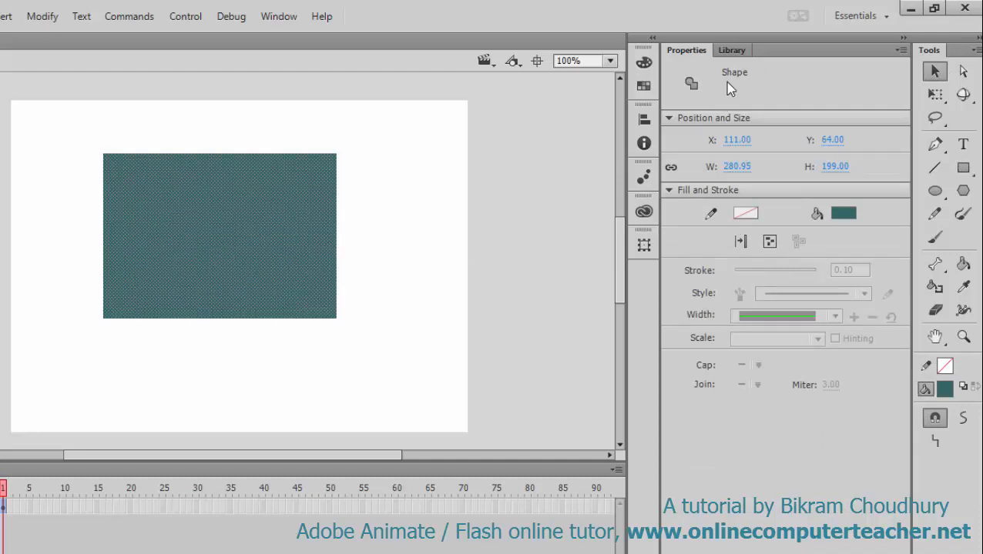
click(447, 165)
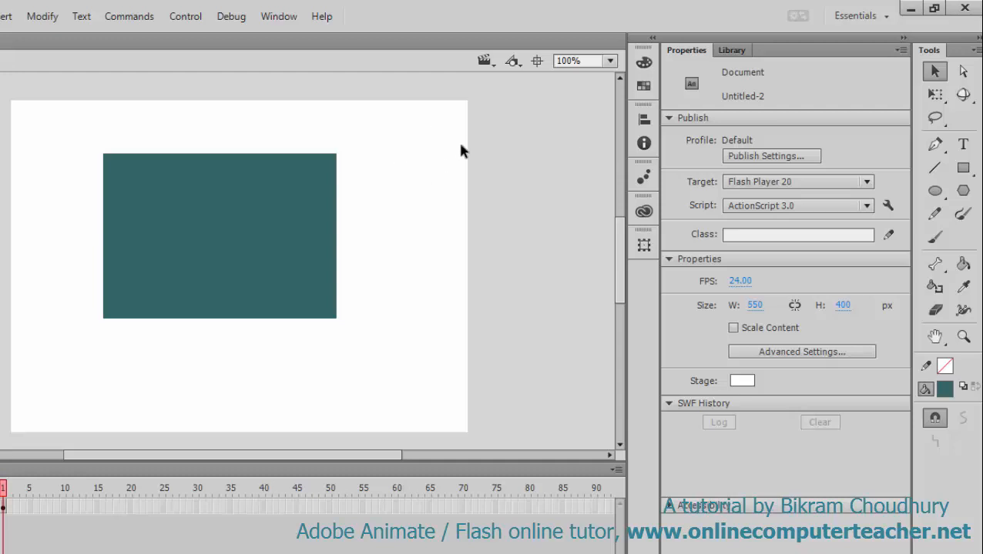
Draw a yellow-green oval about 215 by 185 px, without stroke, overlapping the rectangle's upper-right corner.
click(963, 169)
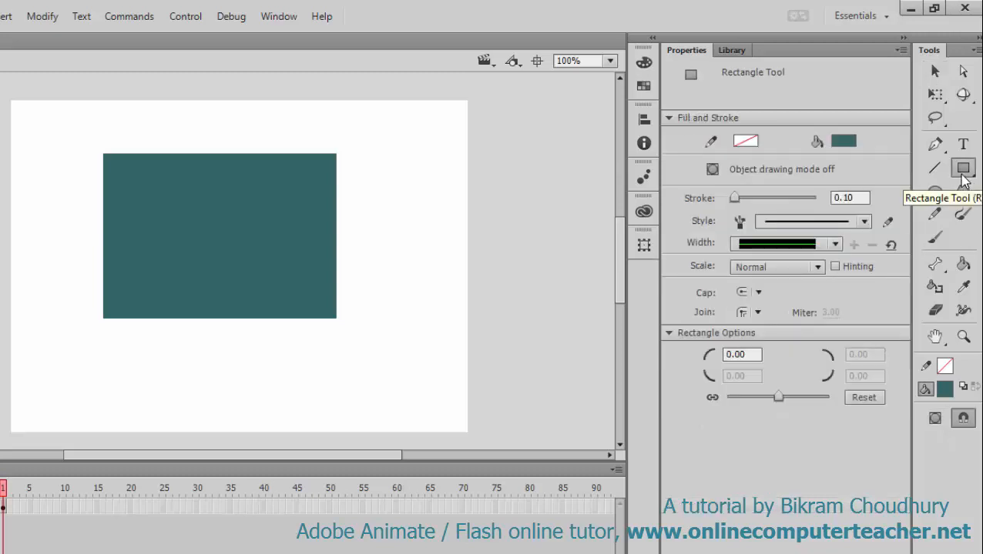
click(931, 195)
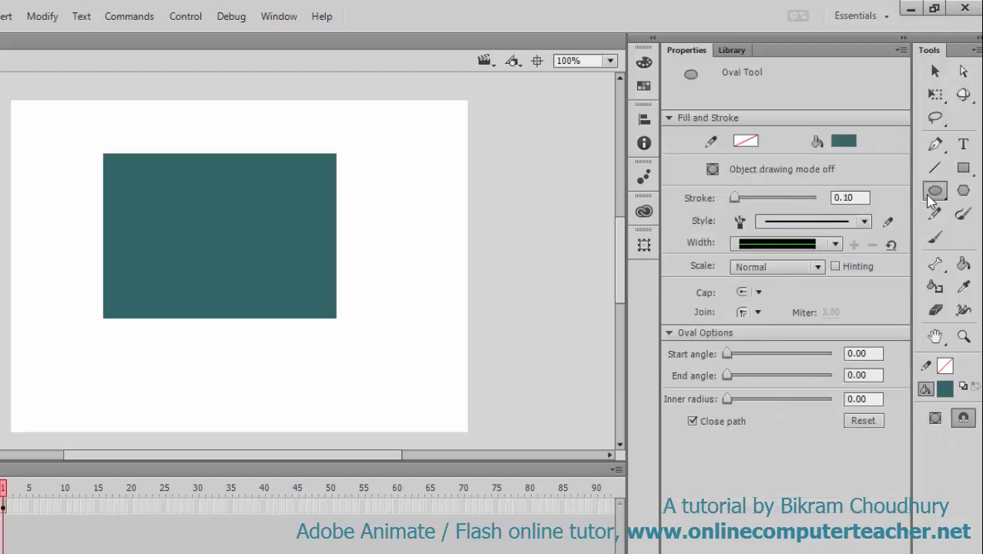
click(843, 141)
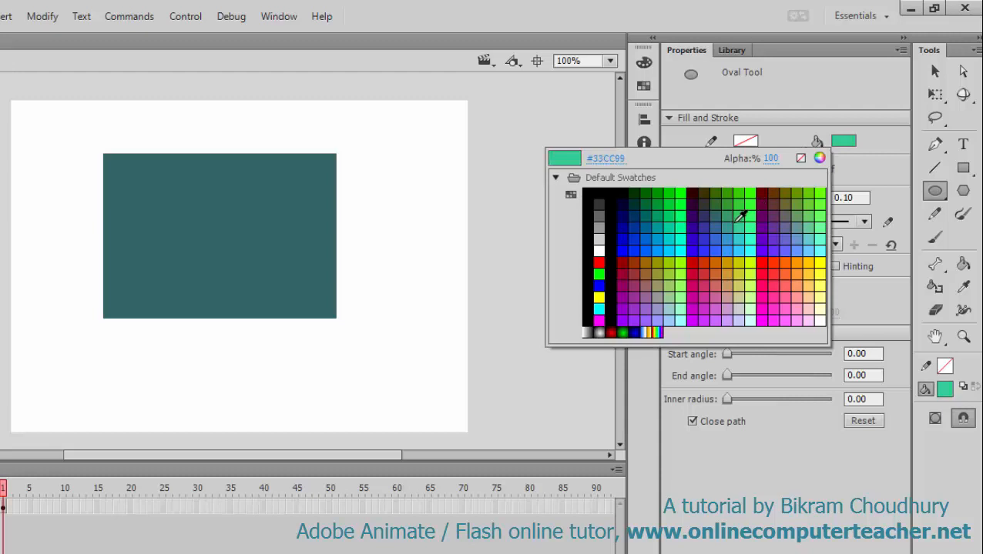
click(744, 214)
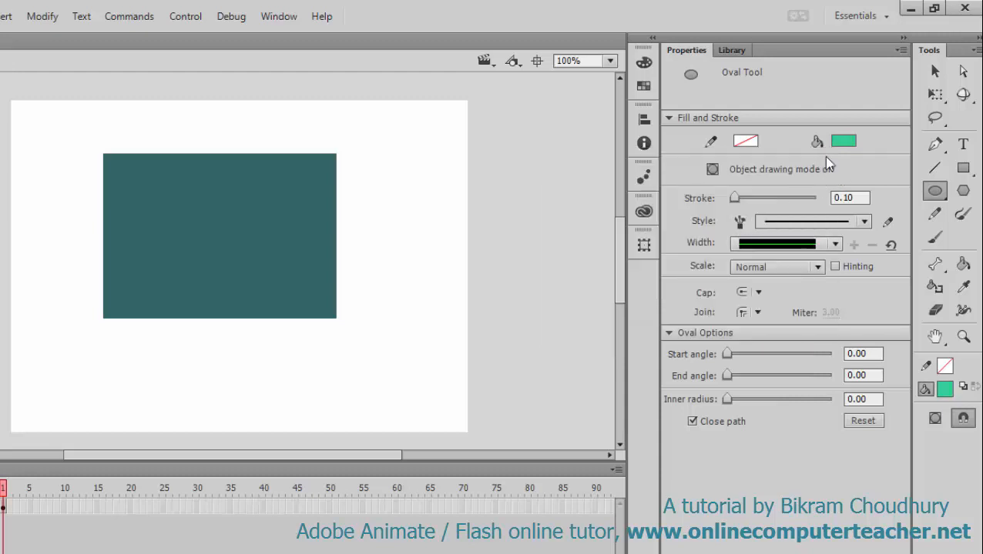
click(843, 141)
click(756, 281)
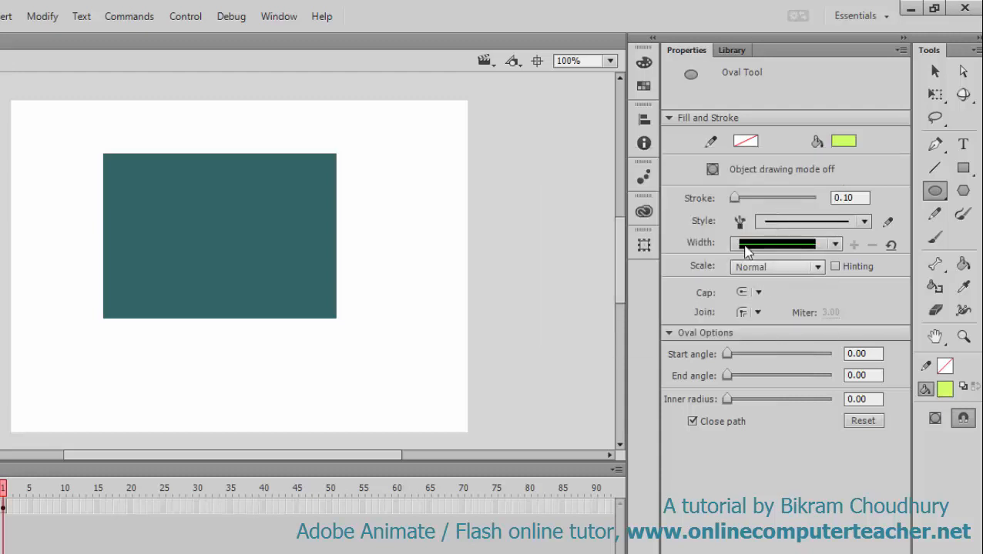
drag(309, 118, 418, 228)
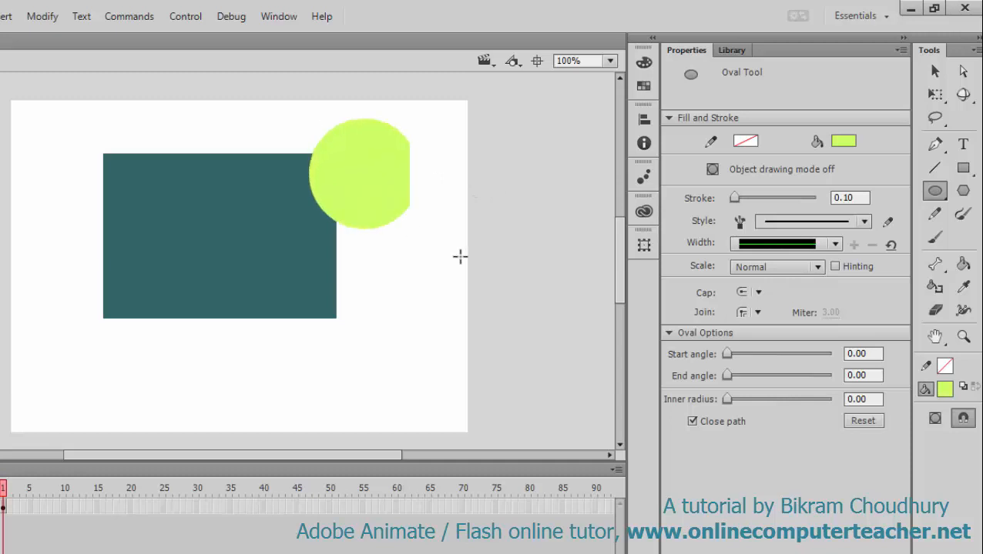
drag(459, 256, 486, 272)
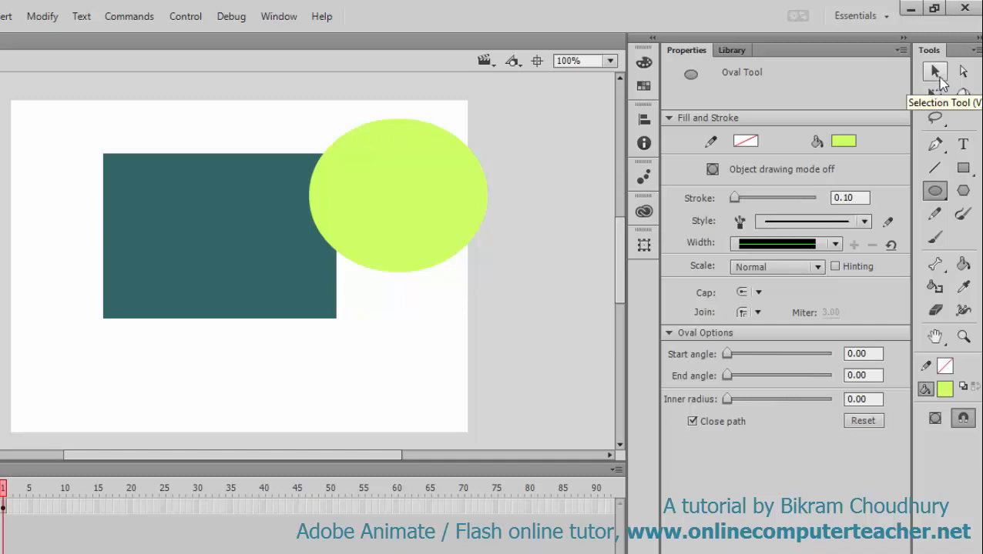
Cut away the rectangle's upper-right corner and lower-right part by moving the overlapping oval off it, dropping it back on and moving it off again.
click(937, 77)
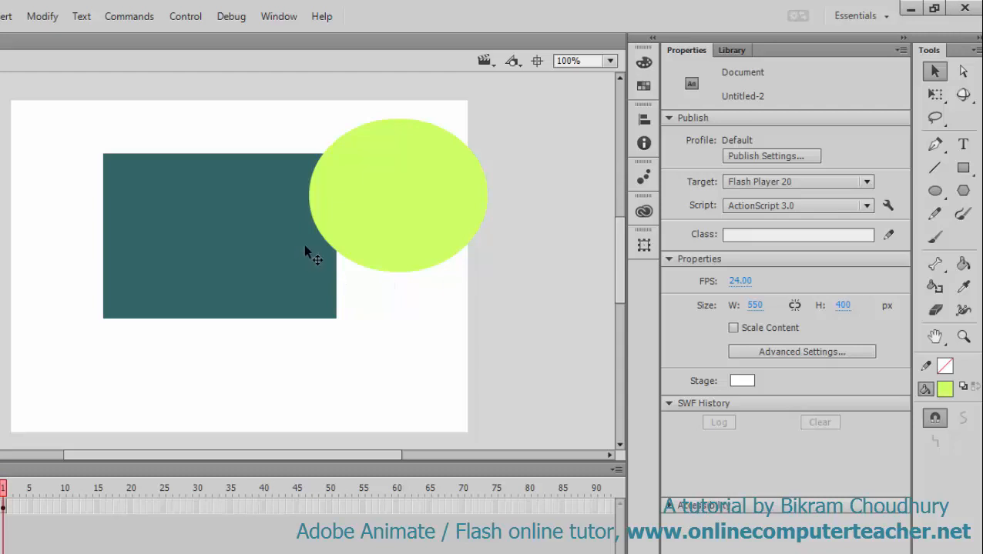
drag(383, 223, 434, 269)
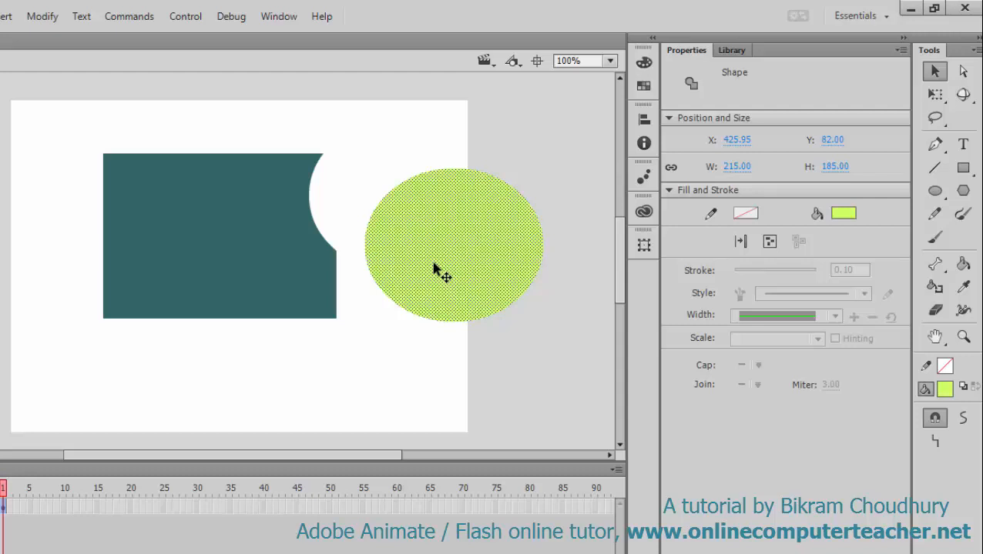
drag(429, 277, 307, 292)
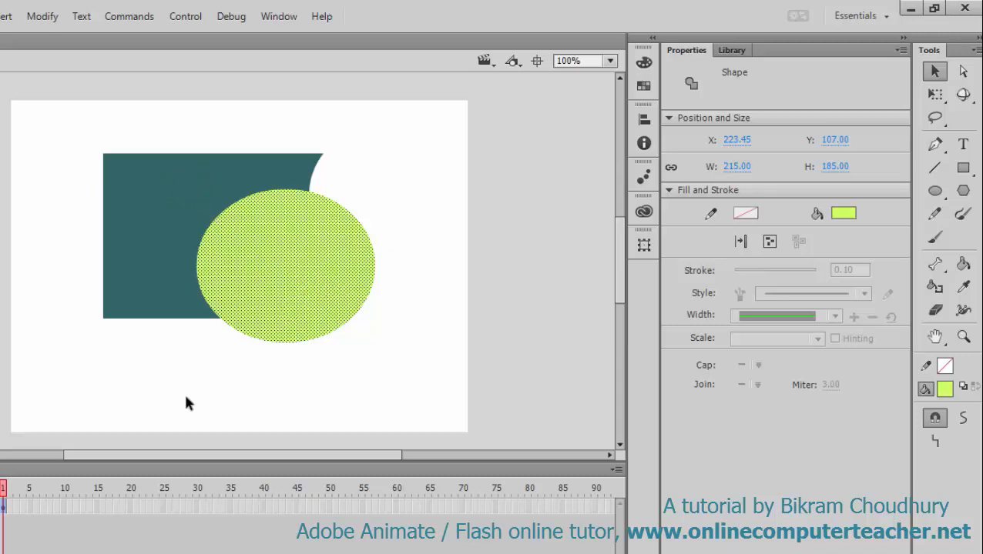
click(184, 367)
click(246, 302)
drag(275, 277, 405, 347)
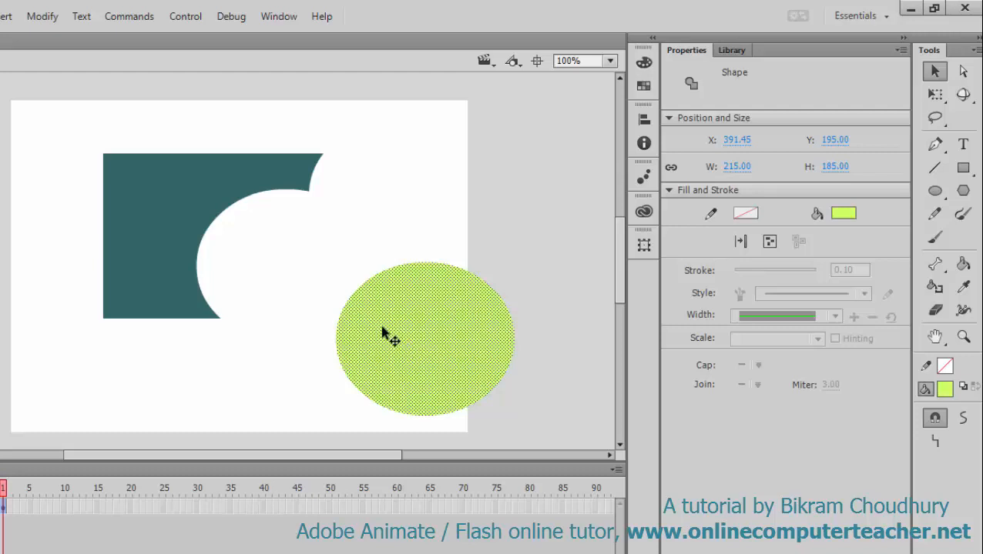
Place the oval back over the cut-out, recolour it with the rectangle's teal fill, and deselect it so the two shapes merge.
drag(386, 336, 265, 275)
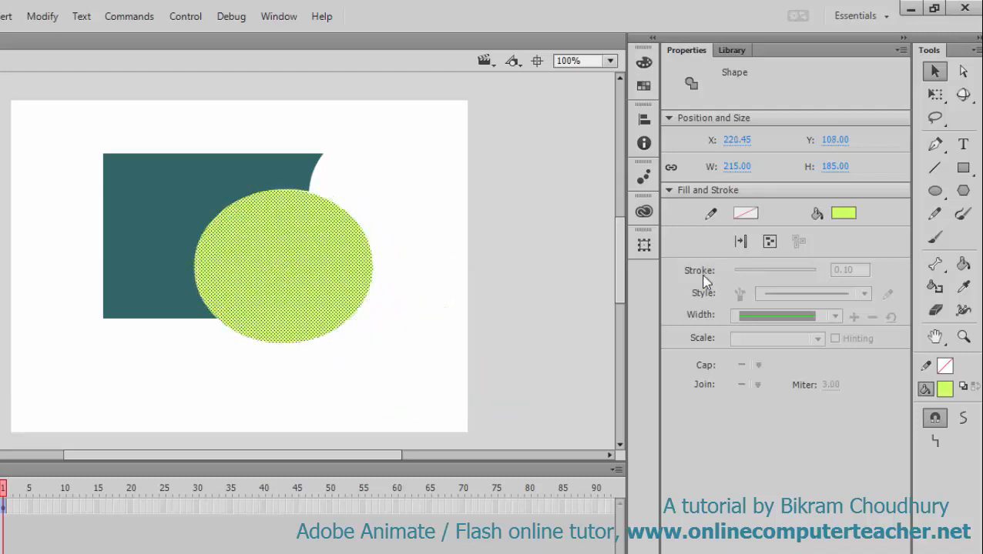
click(962, 286)
click(279, 160)
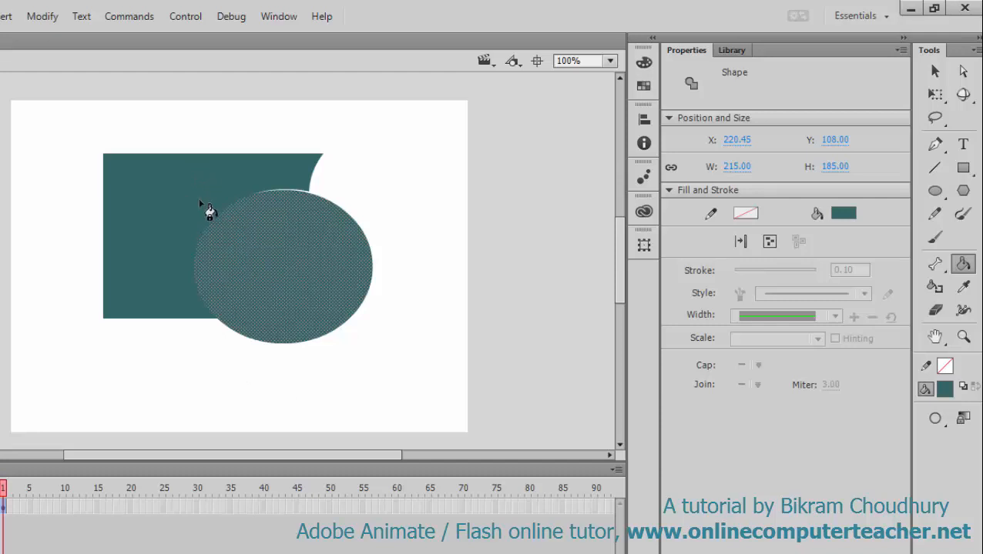
click(934, 70)
click(436, 259)
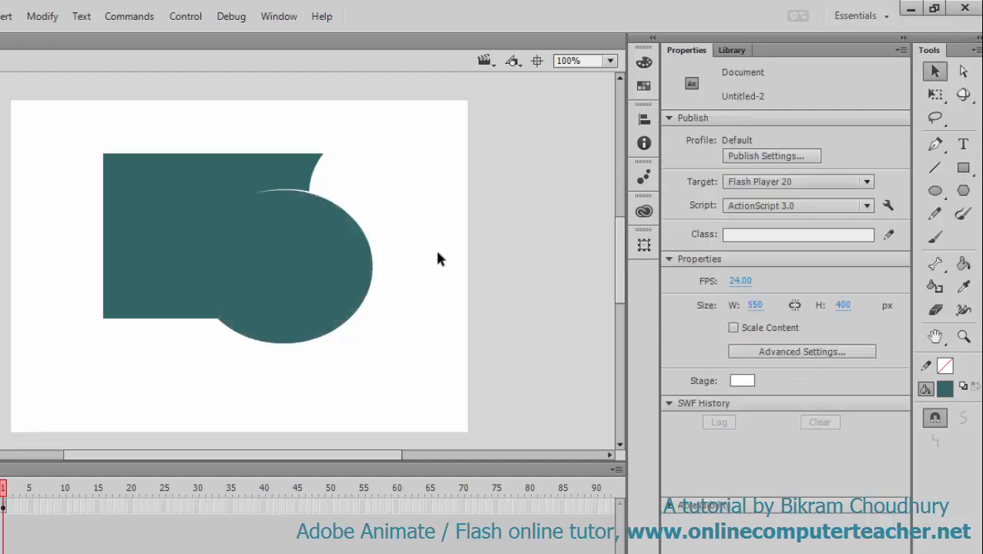
Select the entire merged teal shape and delete it from the stage.
click(307, 280)
click(432, 177)
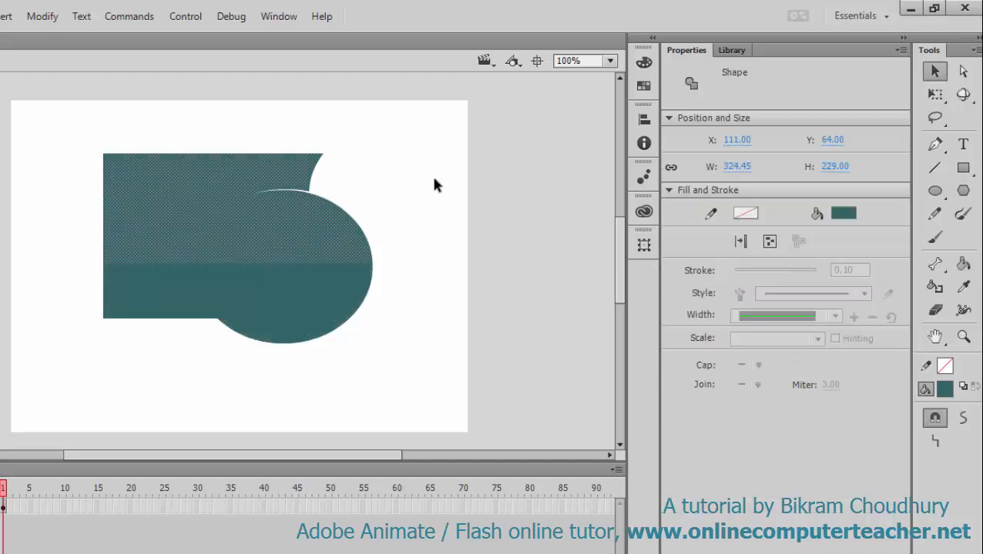
click(324, 259)
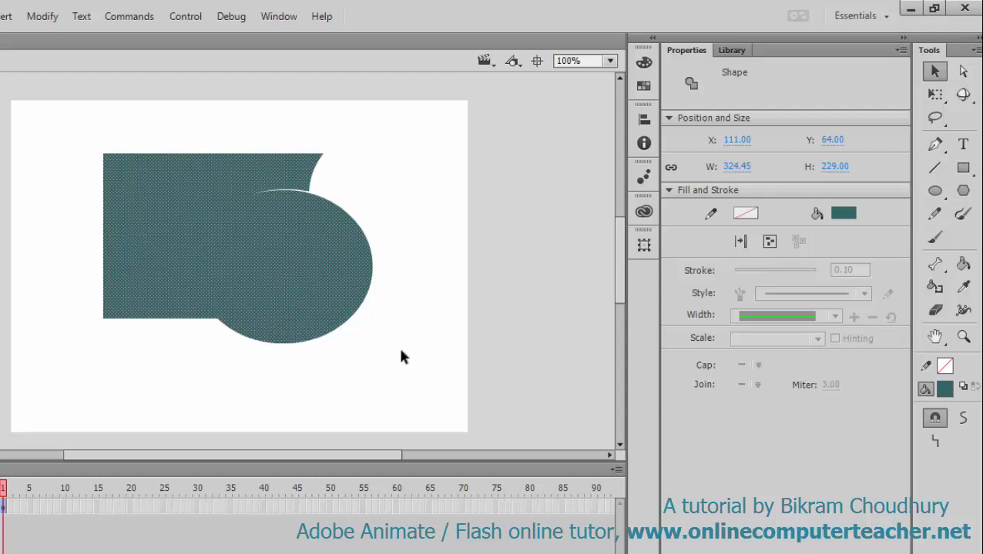
click(396, 371)
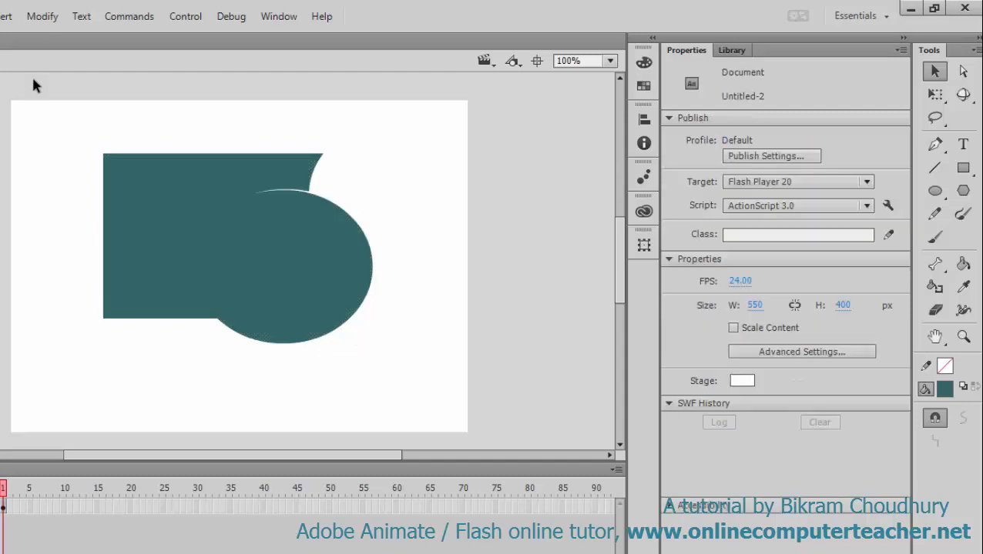
drag(66, 121, 444, 436)
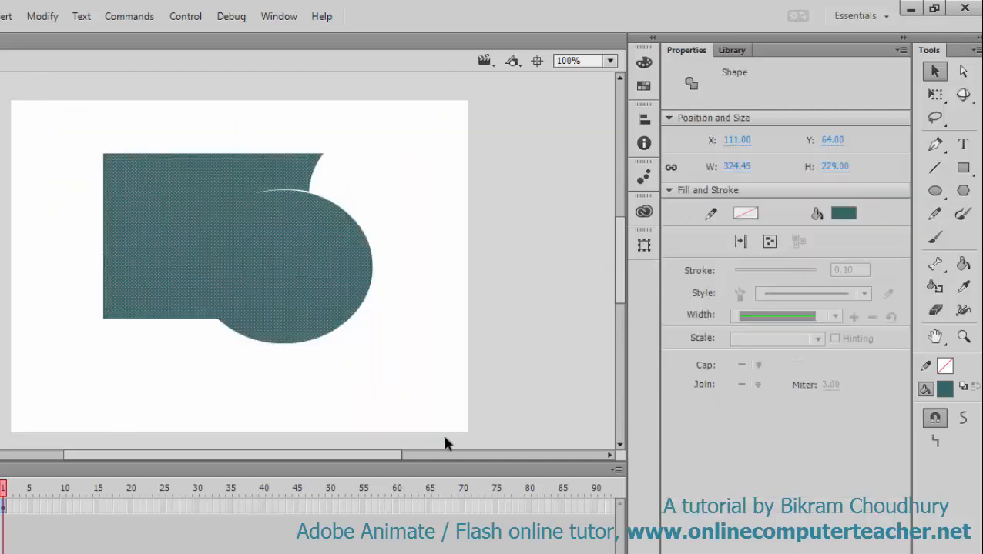
key(Delete)
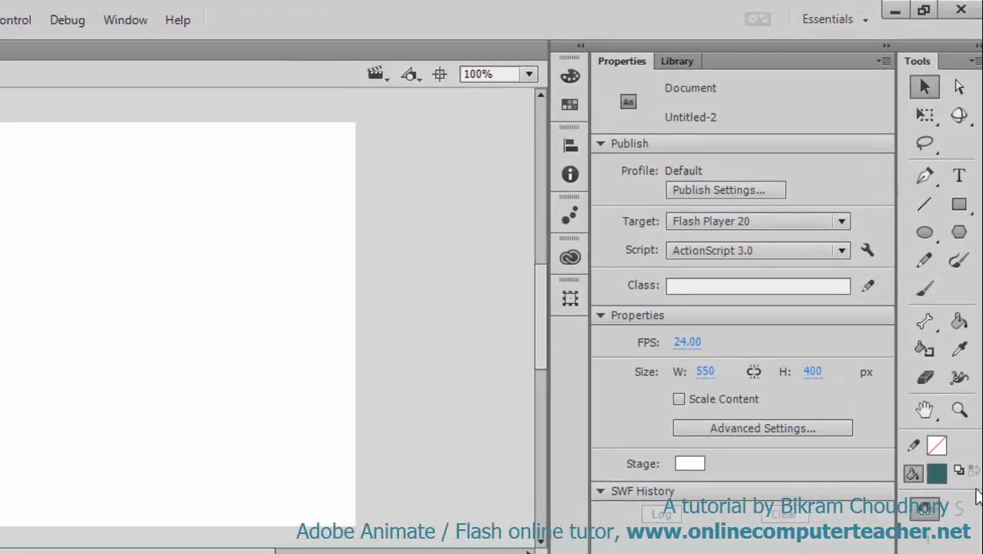
Turn on object drawing mode for the Oval tool and draw a teal oval about 248 by 200 px on the stage.
click(924, 230)
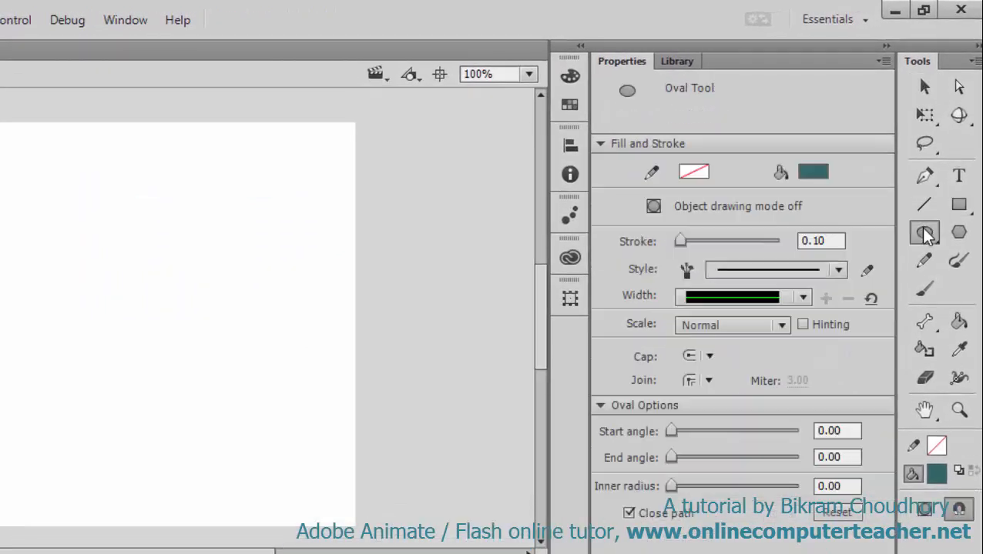
click(924, 512)
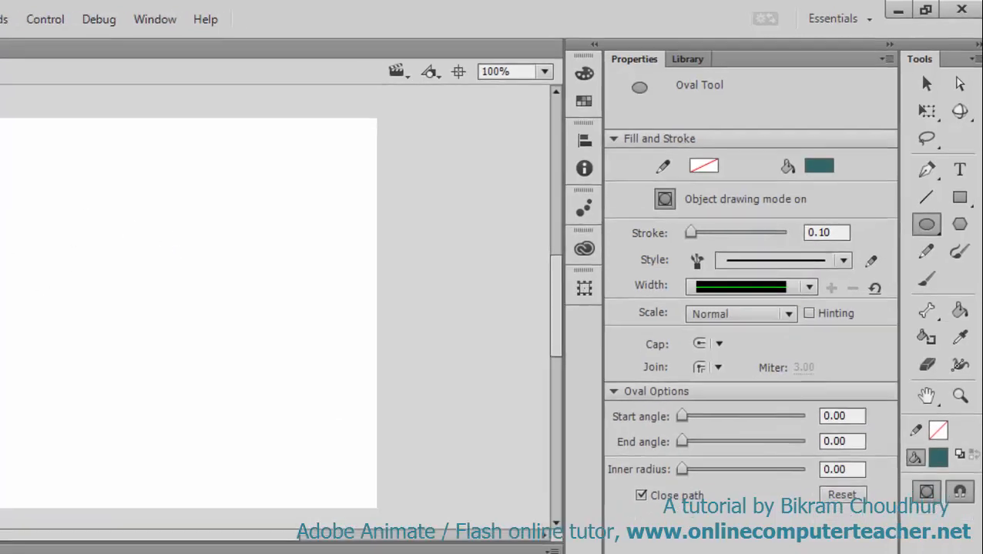
drag(6, 160, 227, 339)
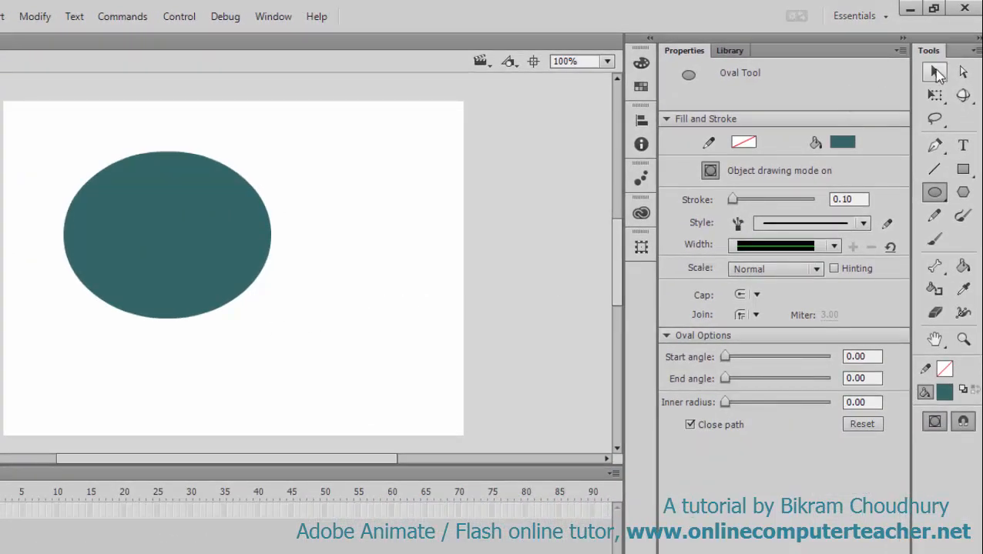
Select the oval drawing object, scale it proportionally to 230.60 by 186 px, and set its Y position to 59.
click(936, 72)
click(126, 279)
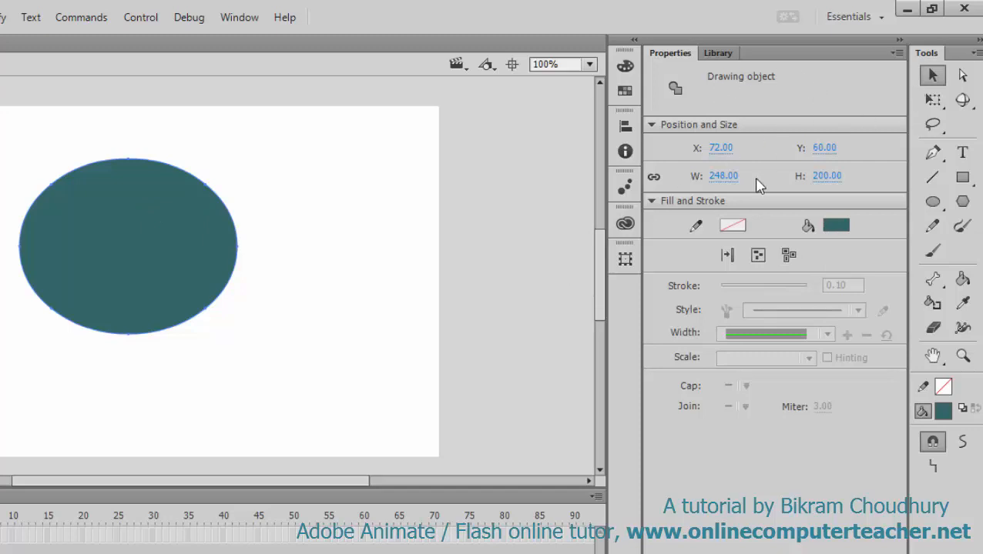
drag(713, 177, 728, 181)
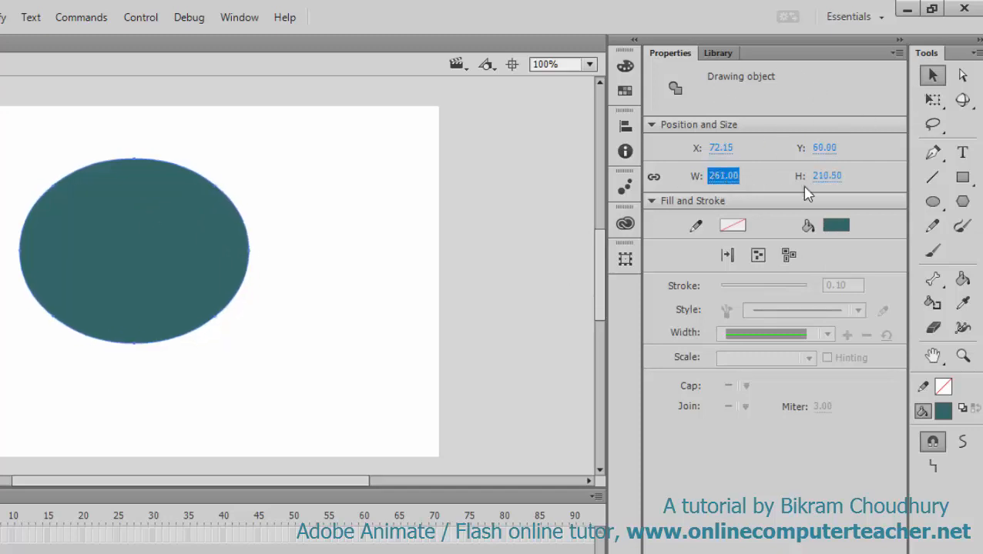
drag(835, 177, 817, 175)
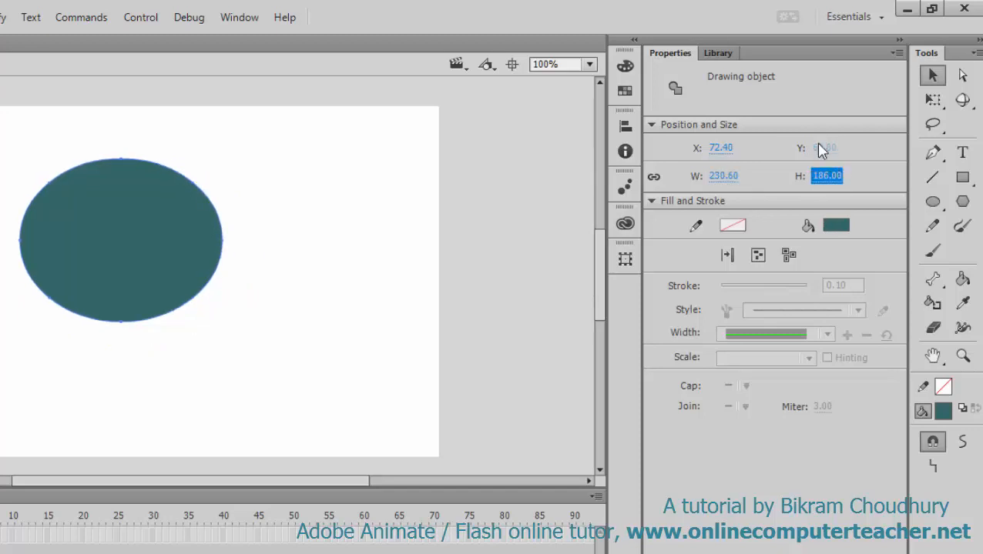
click(824, 147)
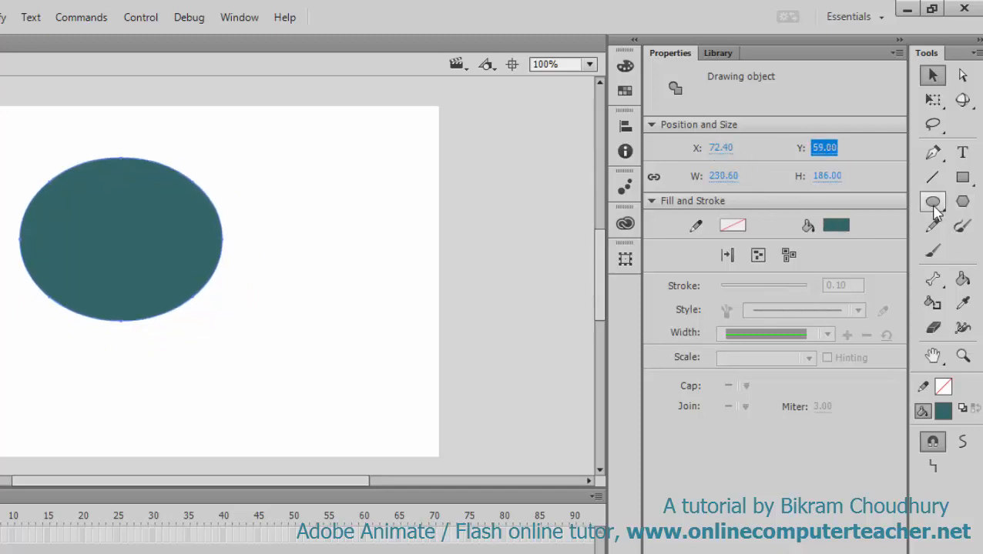
Draw a teal rectangle drawing object about 300 by 240 px over the oval's right part.
click(962, 179)
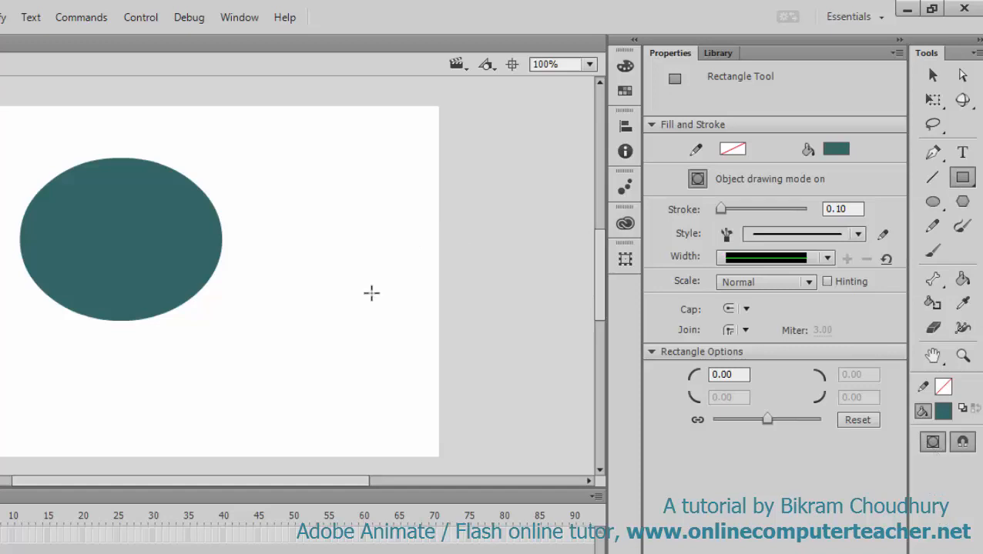
drag(145, 129, 402, 338)
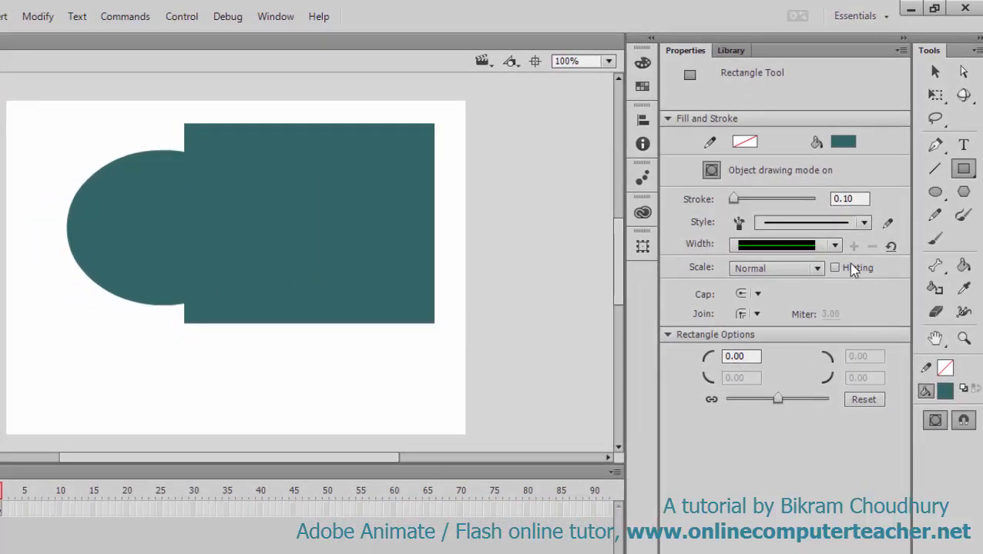
Separate the rectangle and oval drawing objects, and overlap them again with the rectangle at X 191, Y 44.
click(935, 71)
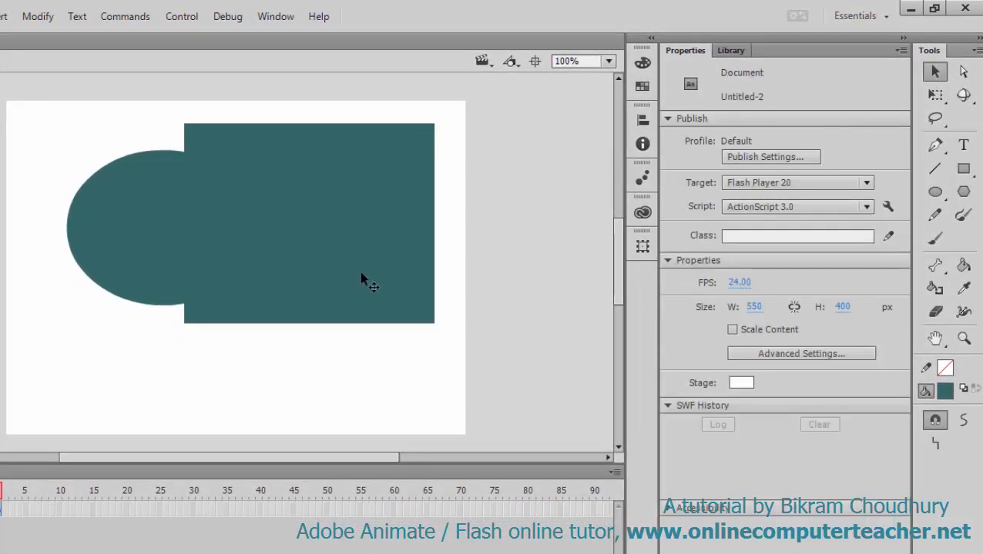
click(336, 264)
drag(336, 264, 455, 278)
drag(182, 271, 131, 276)
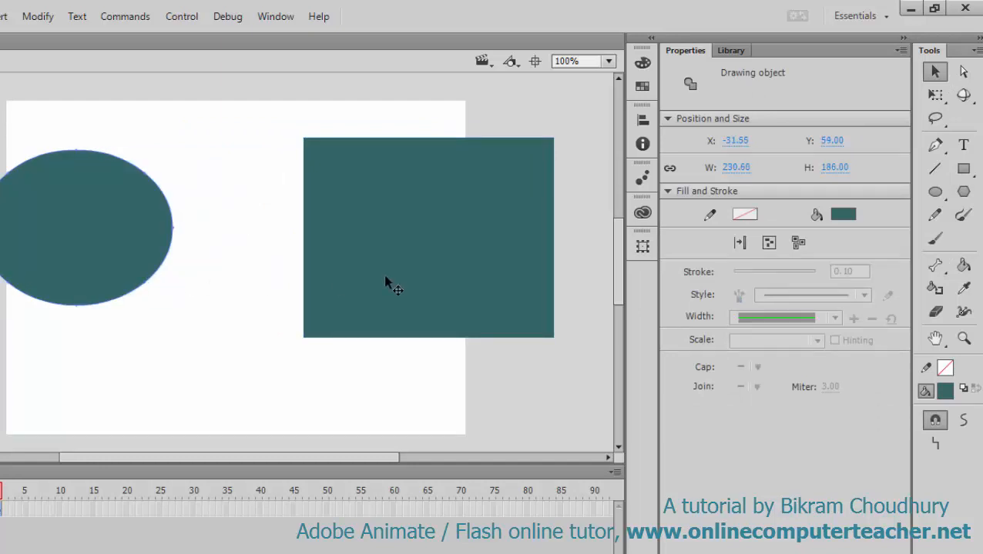
drag(385, 281, 242, 274)
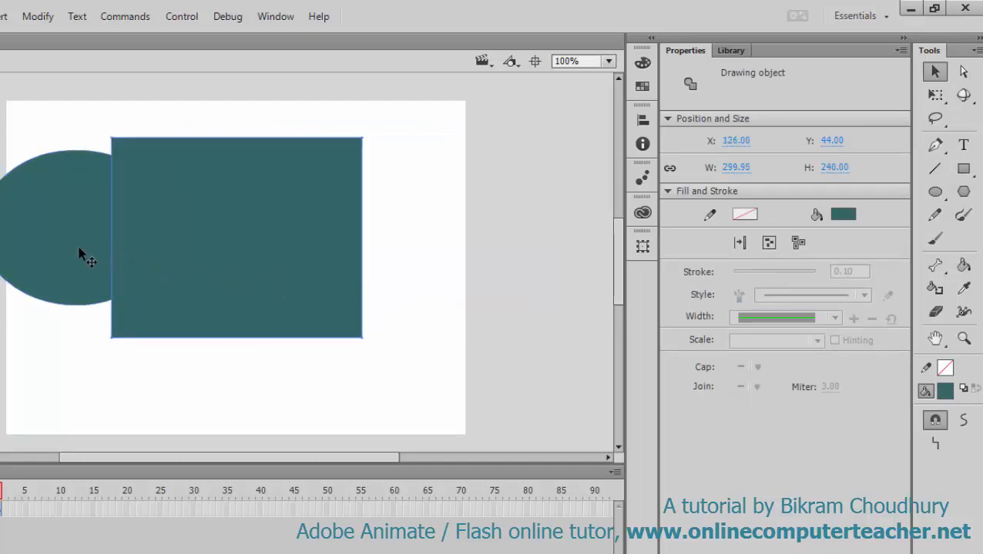
drag(81, 254, 132, 269)
drag(304, 291, 311, 270)
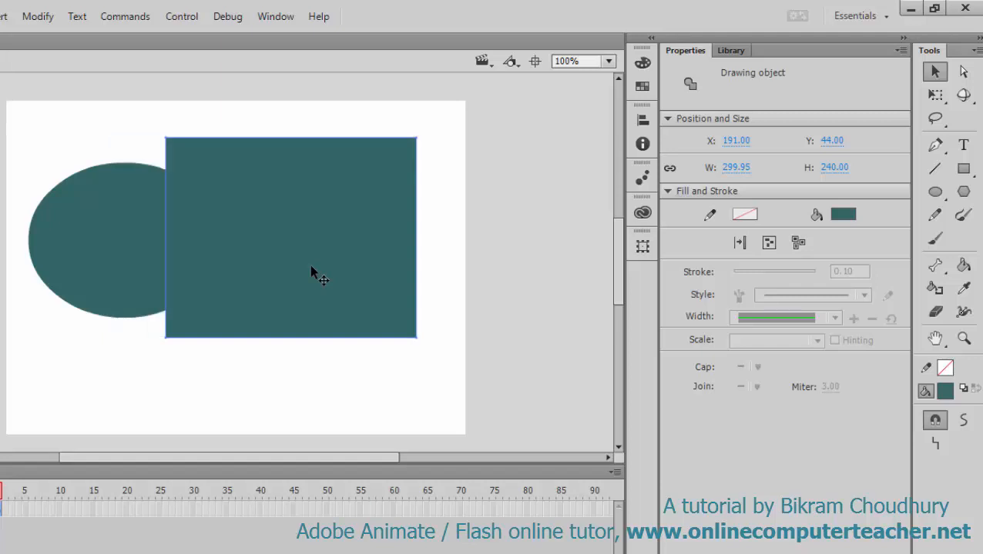
Fill the rectangle with bright green, move both objects apart, and overlap them again with the rectangle at X 171, Y 44.
click(842, 215)
click(758, 278)
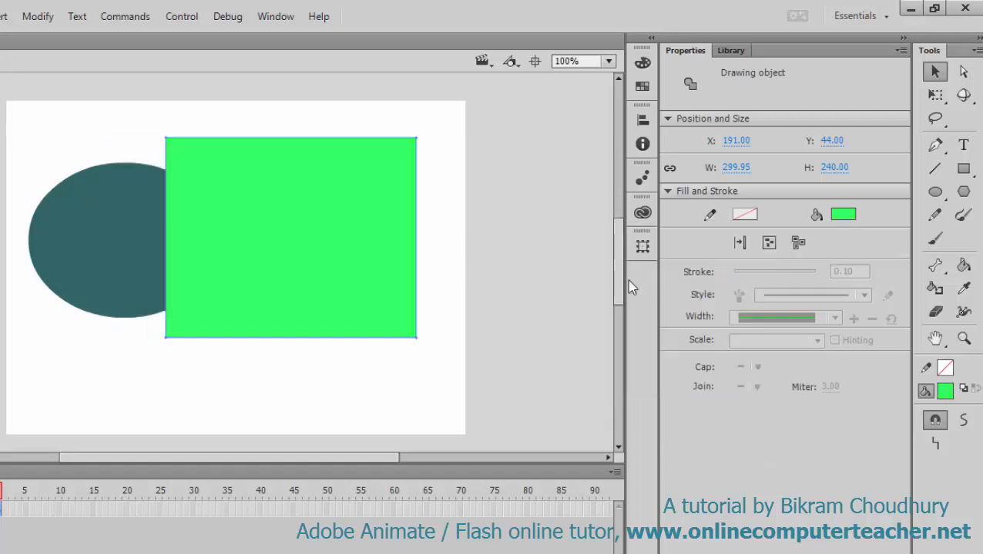
drag(349, 293, 418, 289)
drag(186, 258, 171, 278)
drag(301, 286, 221, 284)
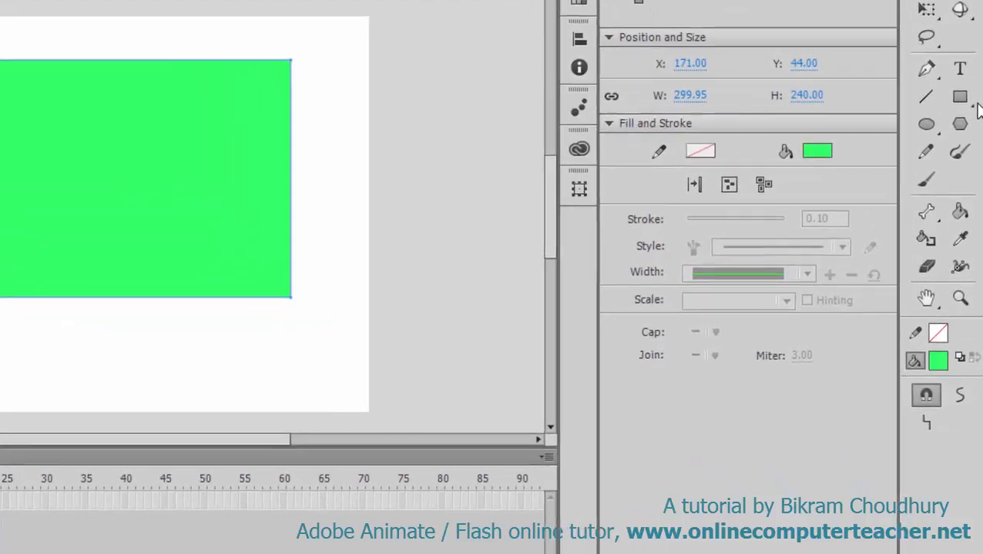
Break apart the green rectangle and the teal oval drawing objects into plain shapes.
click(963, 169)
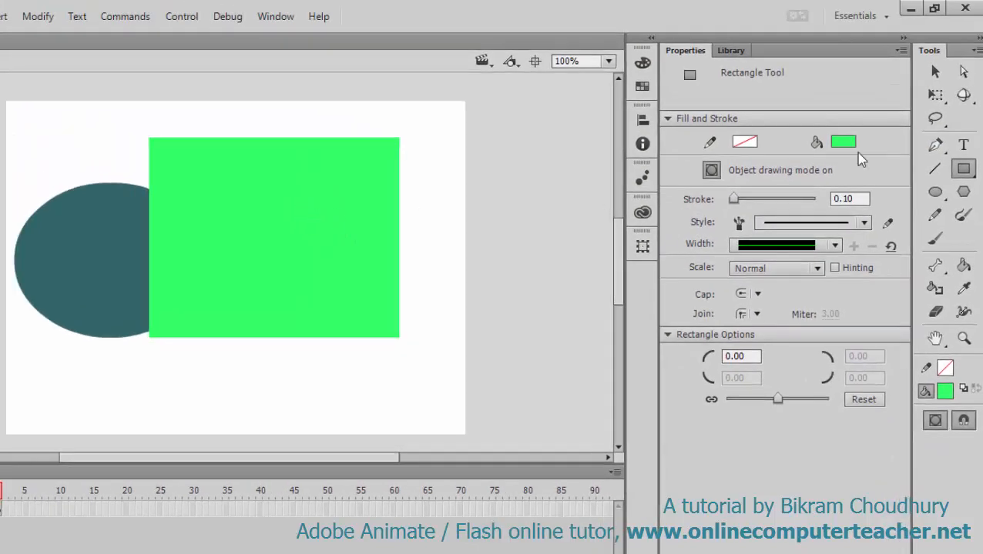
click(934, 71)
click(293, 267)
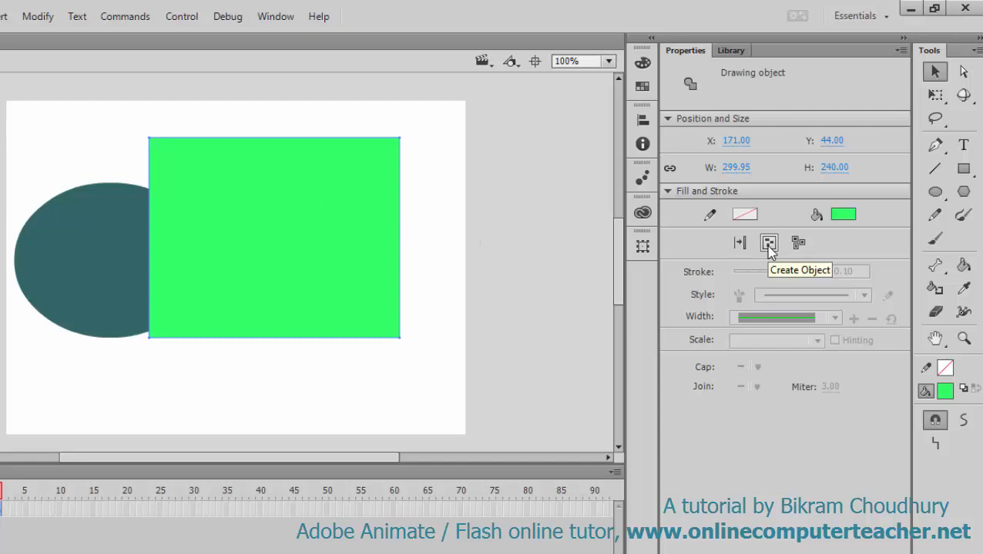
click(798, 245)
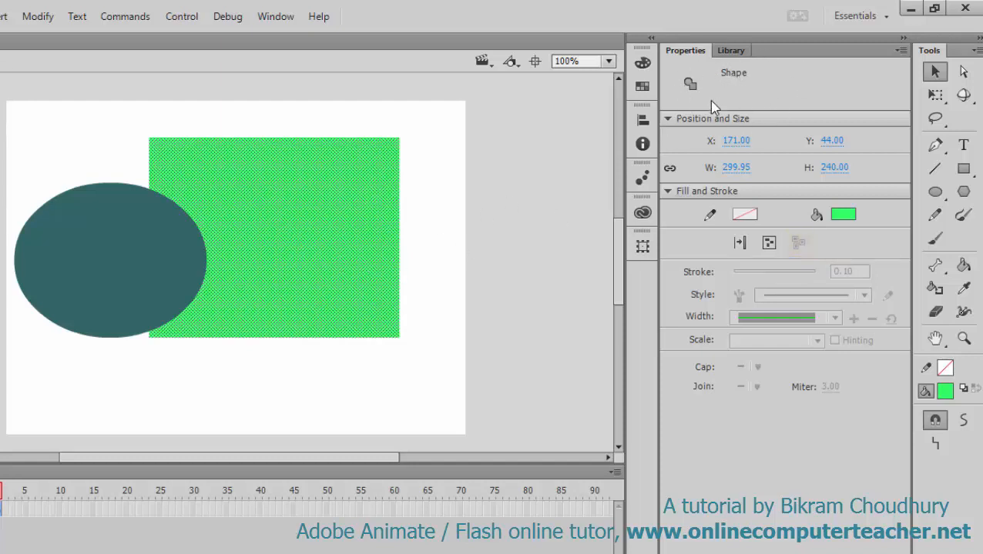
click(133, 287)
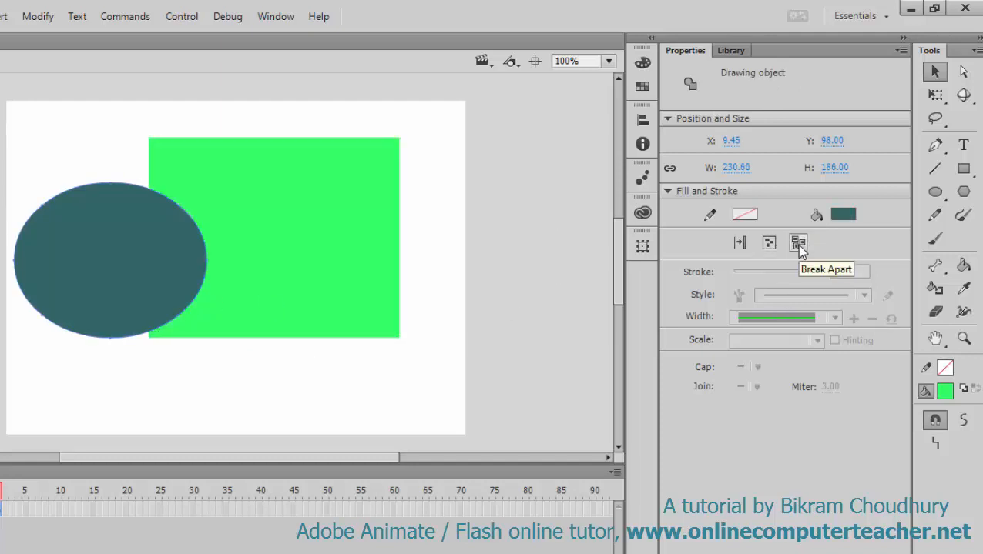
click(798, 243)
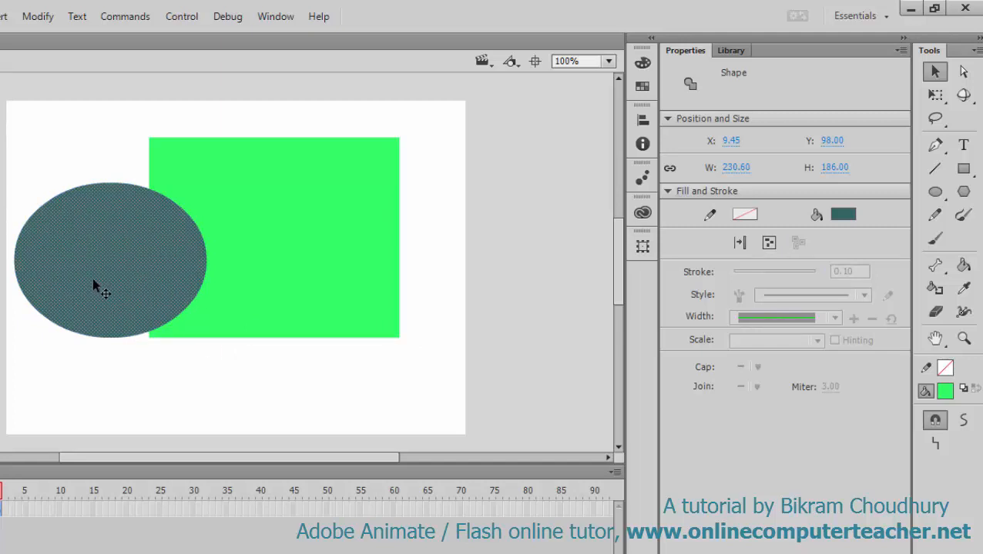
Move the green shape to X 165, Y 44 against the teal oval, and select each shape in turn.
click(314, 262)
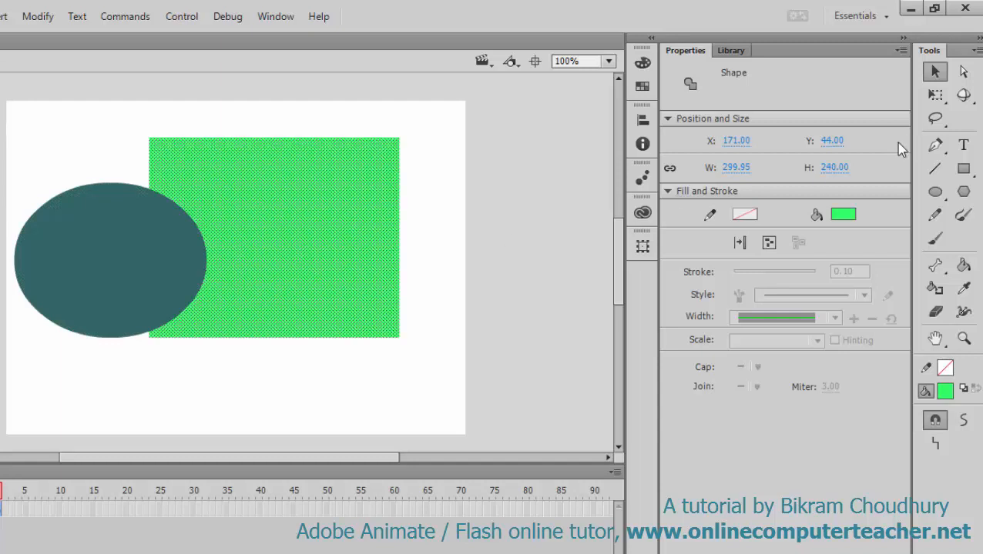
click(565, 158)
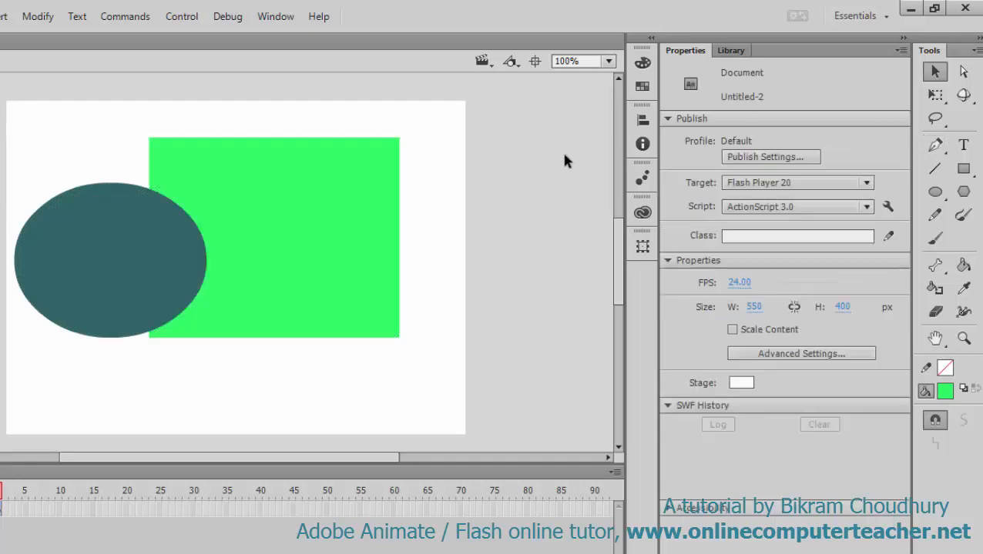
drag(344, 202, 365, 193)
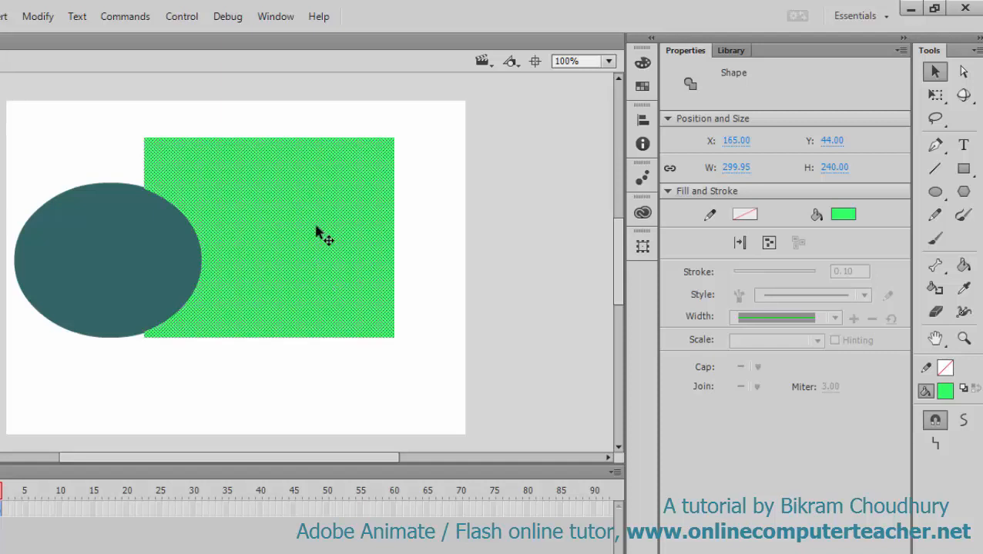
click(107, 238)
click(211, 191)
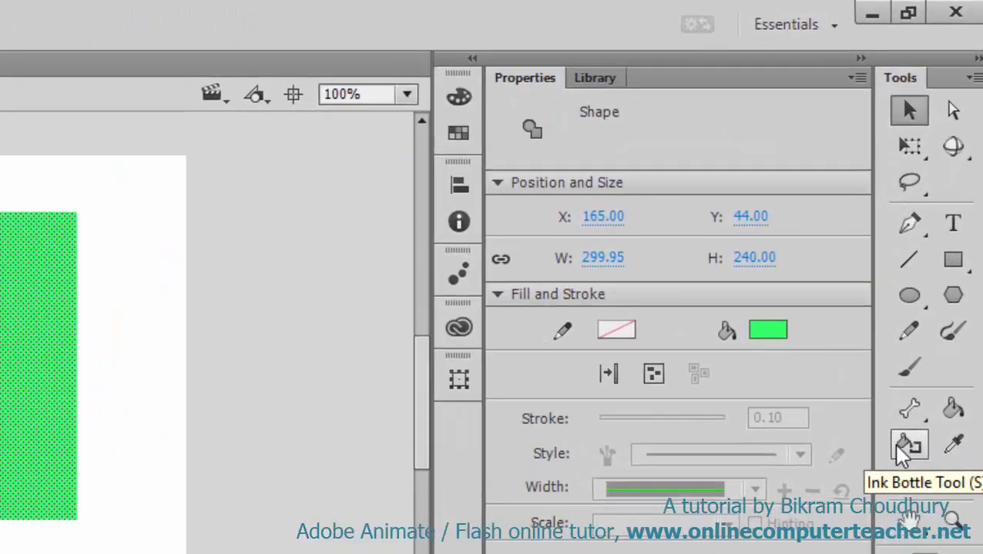
Add a dark navy outline to the green shape with the Ink Bottle tool.
click(931, 291)
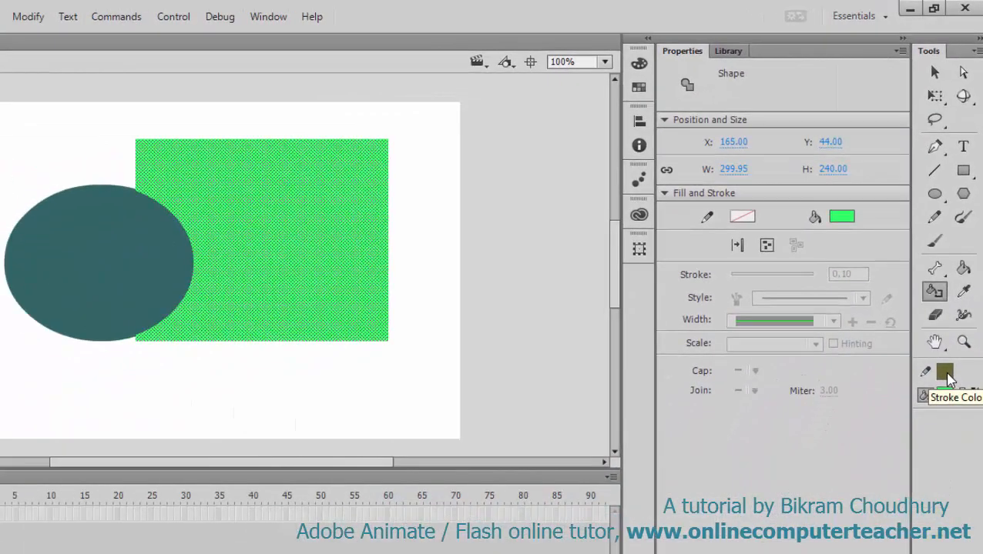
click(945, 373)
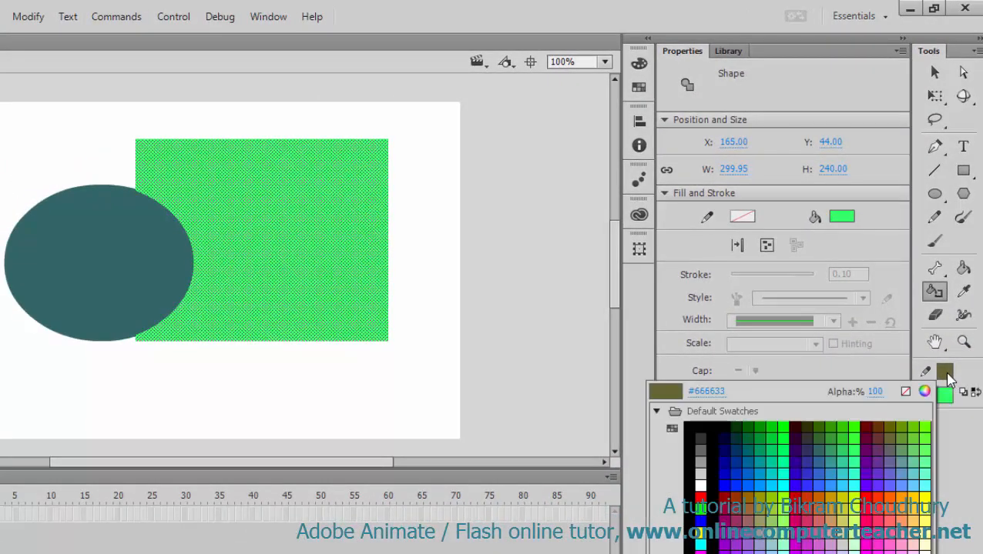
click(729, 461)
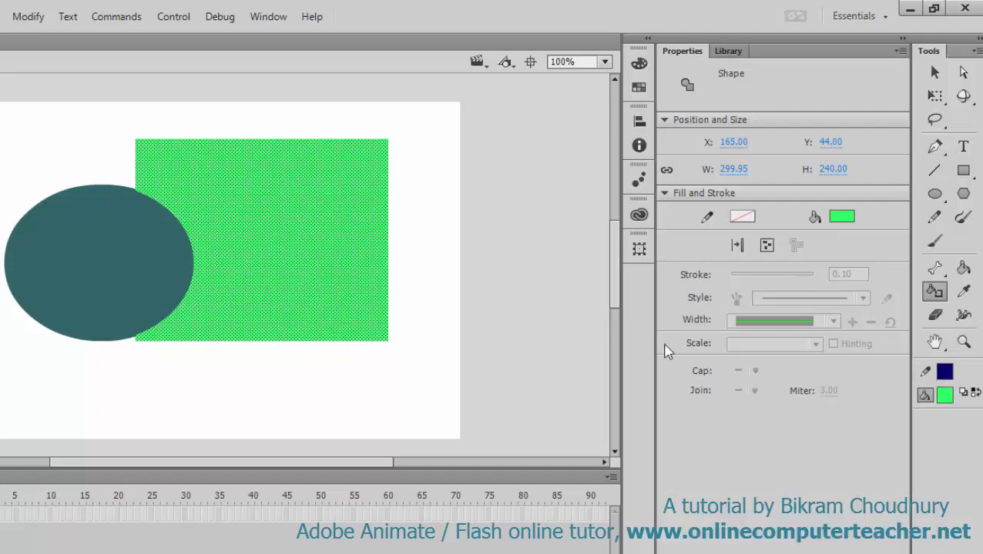
click(349, 143)
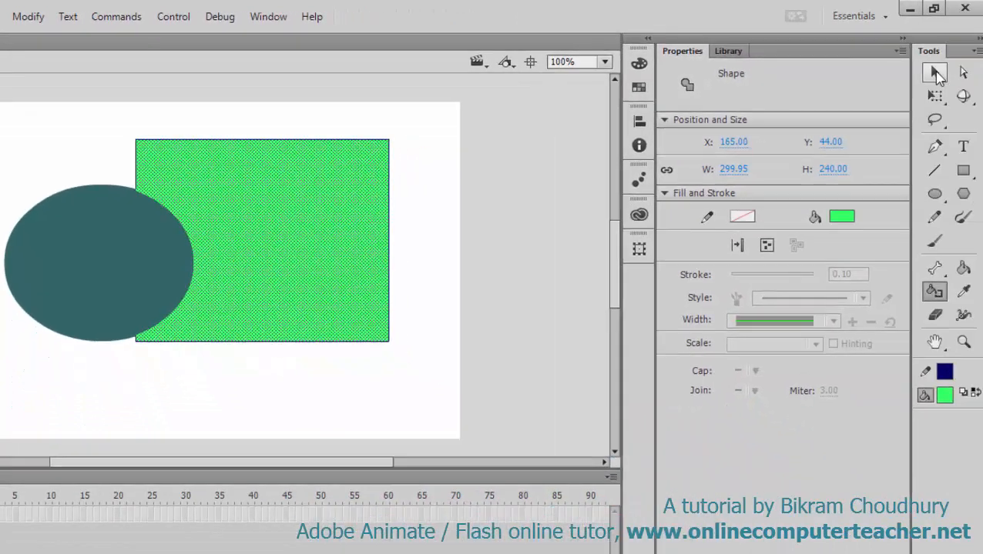
Select the green shape's entire outline, set its stroke weight to 26.60, and deselect it.
click(935, 73)
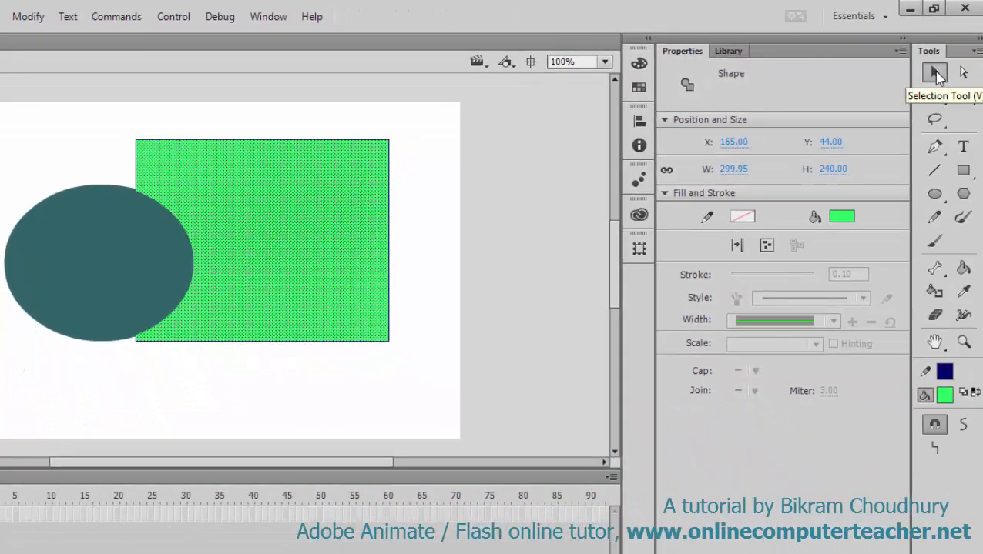
click(306, 139)
double_click(306, 140)
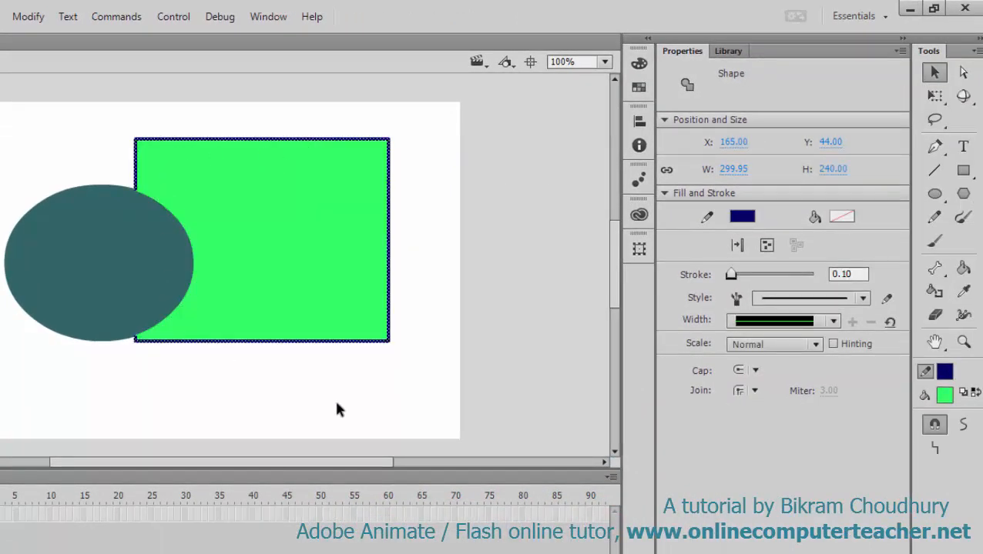
click(414, 187)
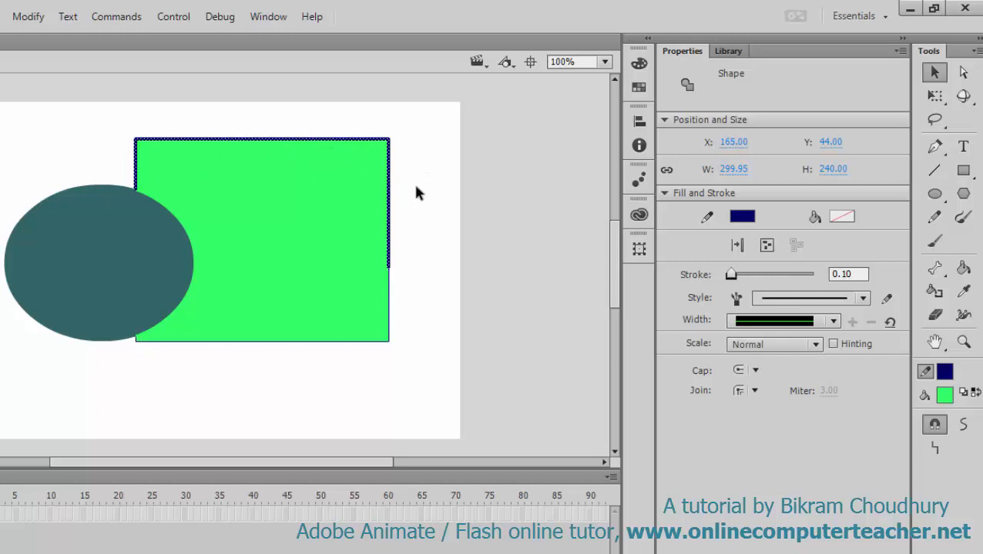
click(389, 214)
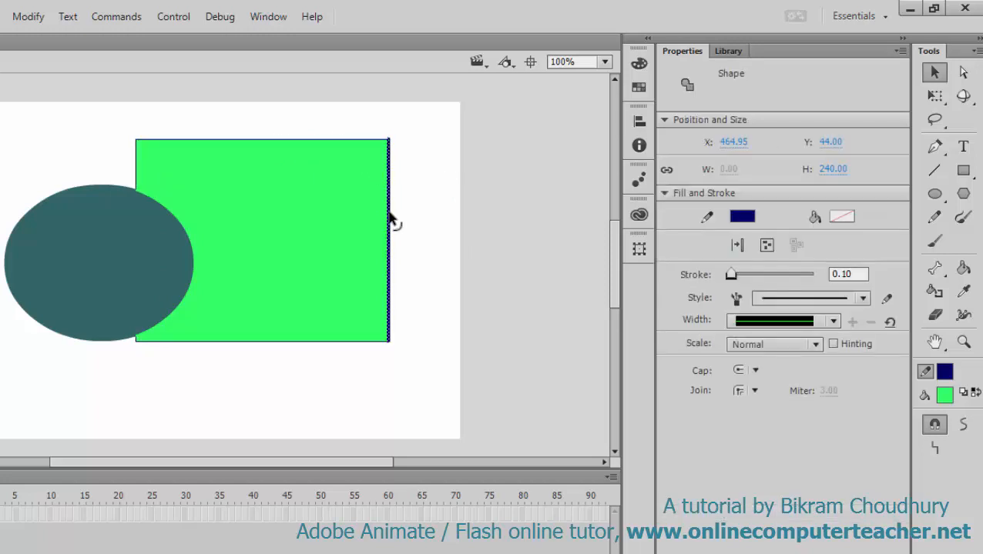
double_click(329, 141)
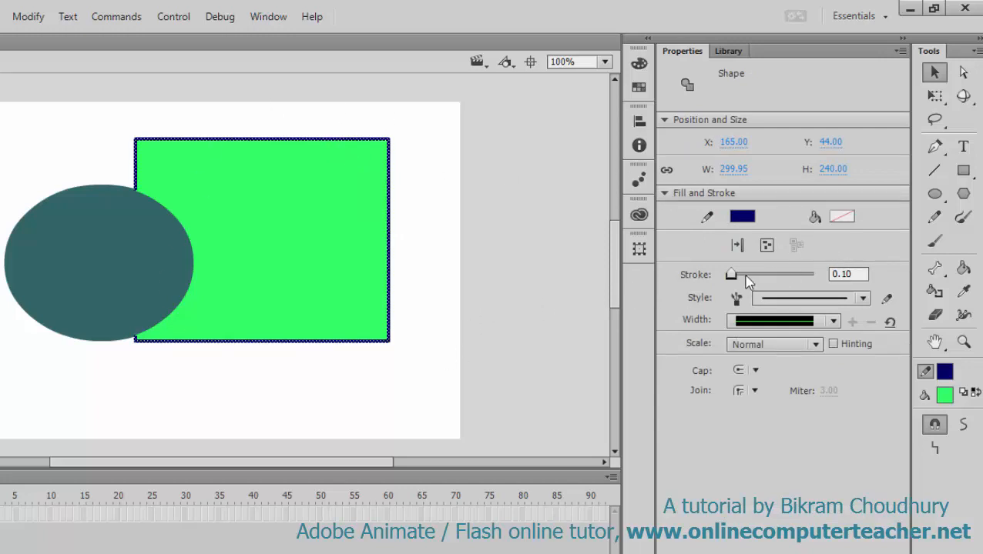
drag(731, 274, 741, 275)
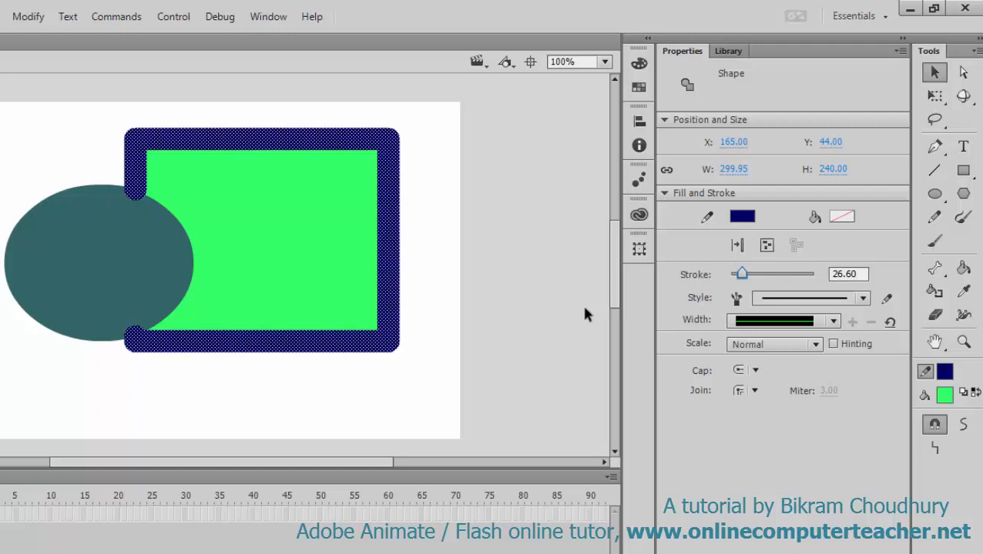
click(473, 395)
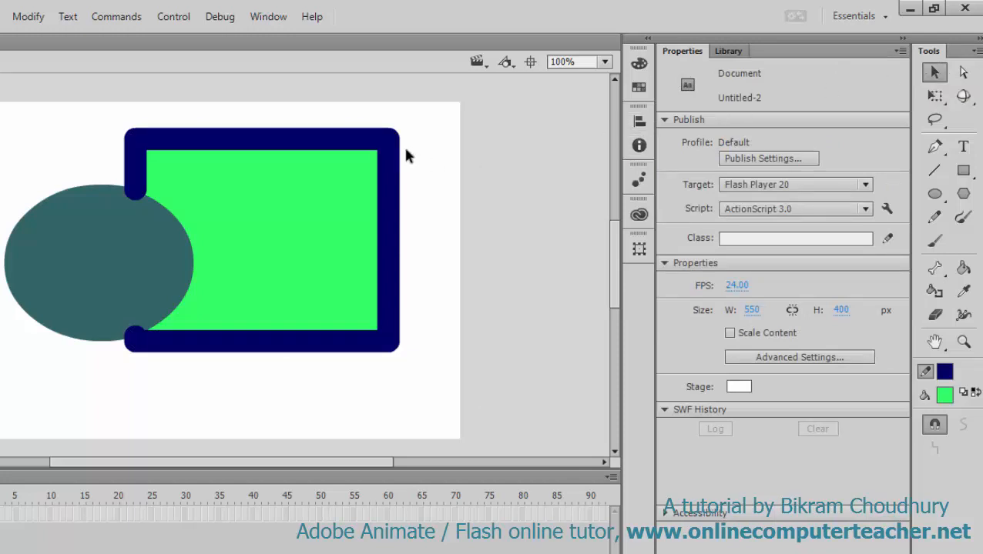
Select the thick navy outline around the green shape and delete it, keeping the fill.
click(360, 150)
double_click(361, 149)
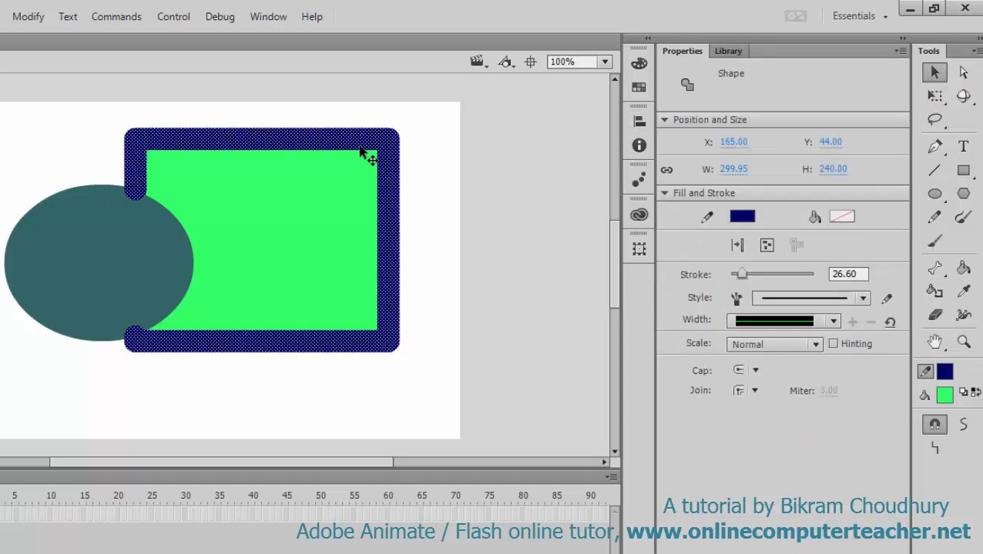
key(Delete)
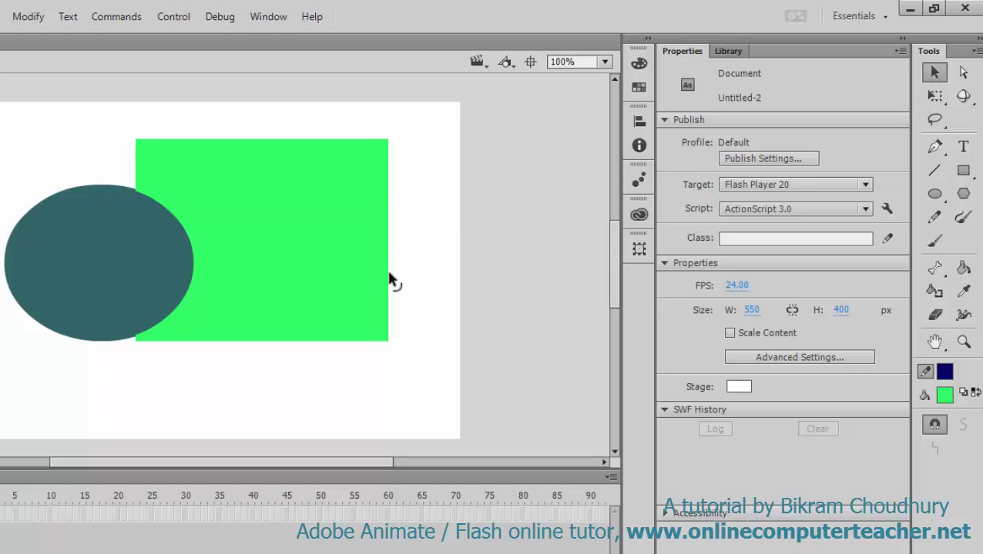
Reshape the green shape by bowing its right, upper and left edges outward and pulling its lower-right corner down and inward.
drag(389, 274, 425, 271)
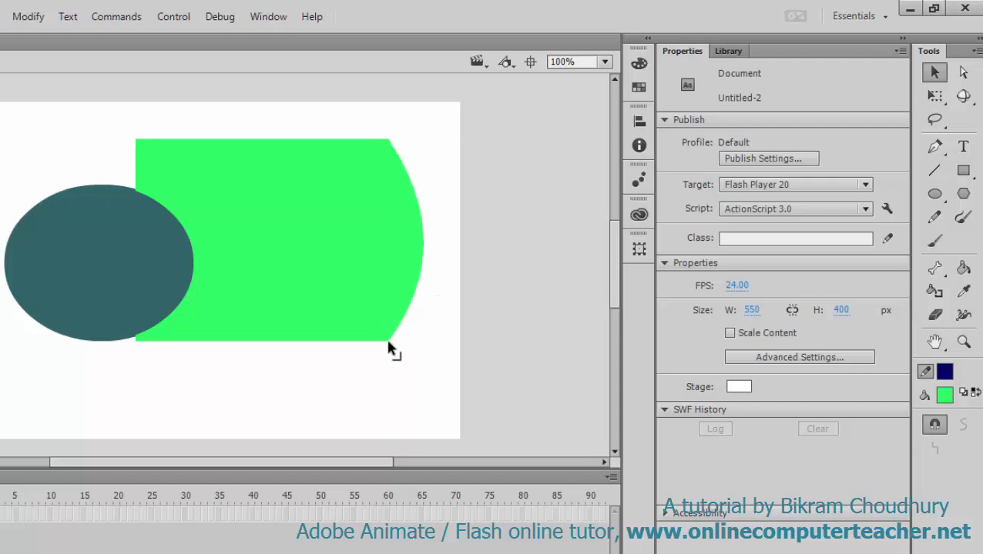
drag(388, 344, 348, 382)
drag(353, 142, 350, 108)
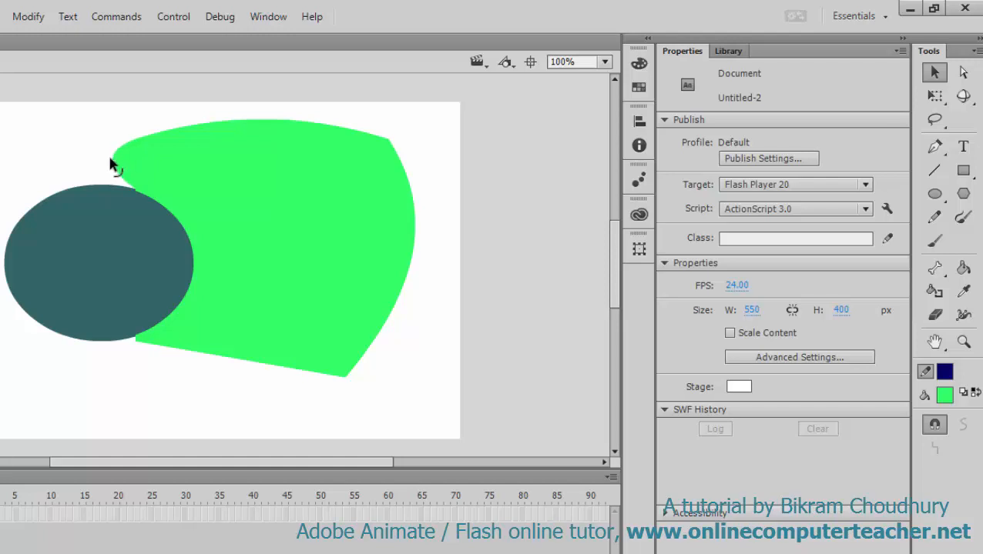
Reshape the teal oval by pulling its upper edge up and stretching its lower edge down and rightward into a lobe.
drag(87, 189, 81, 154)
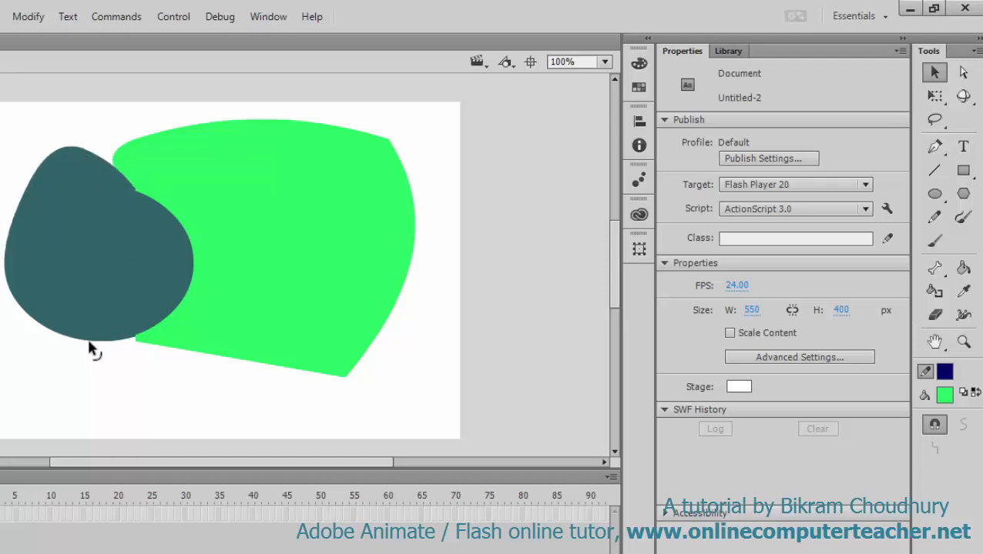
drag(92, 346, 71, 396)
drag(120, 377, 160, 416)
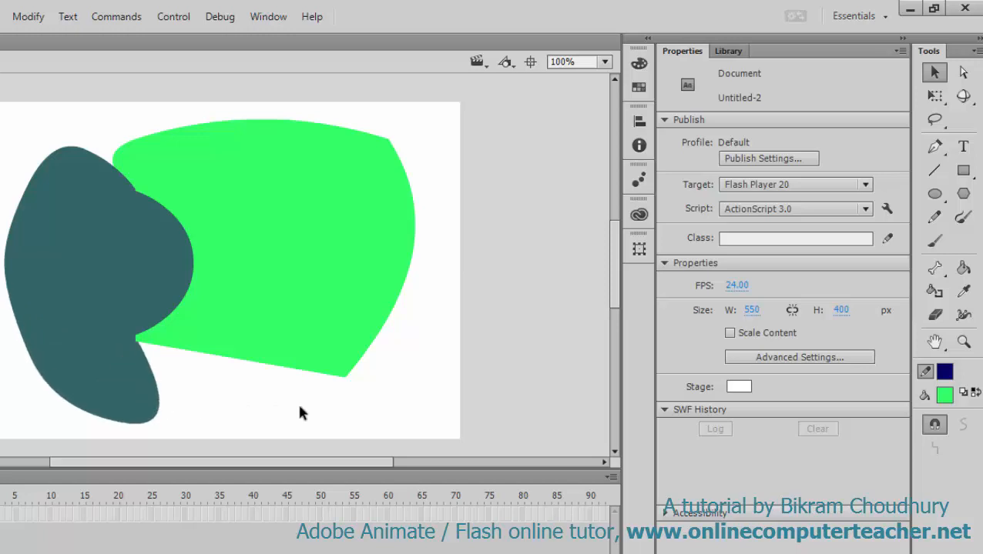